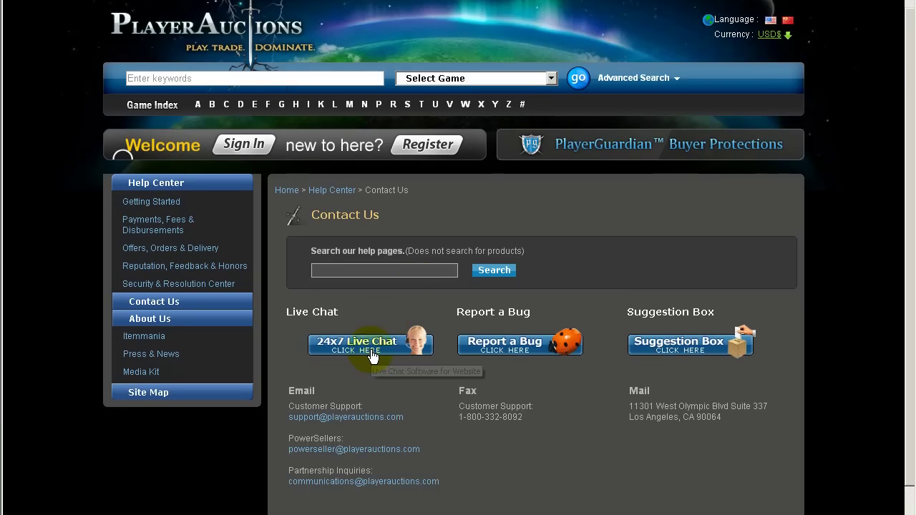
Open the 24x7 Live Chat from the Contact Us page and start a chat with the prefilled name and email.
{"action": "left_click", "coordinate": [371, 354]}
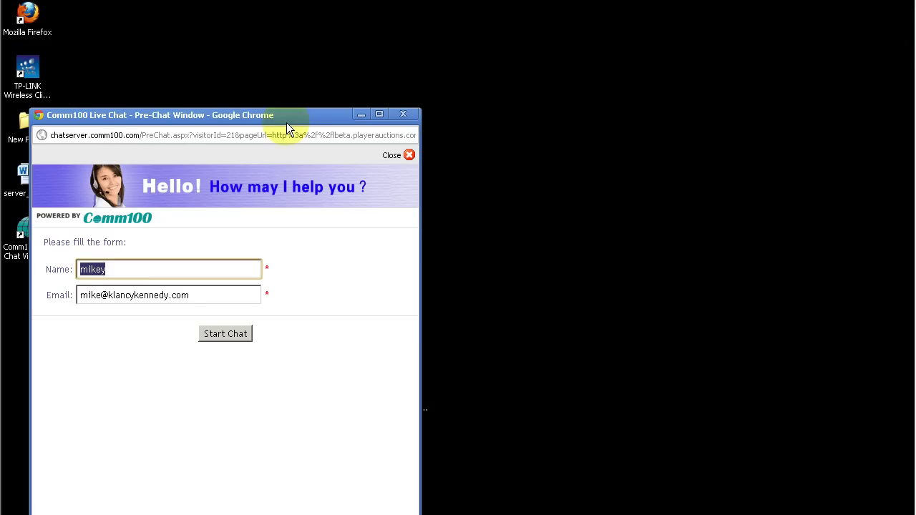
{"action": "left_click_drag", "start_coordinate": [286, 122], "coordinate": [514, 50]}
{"action": "left_click", "coordinate": [388, 195]}
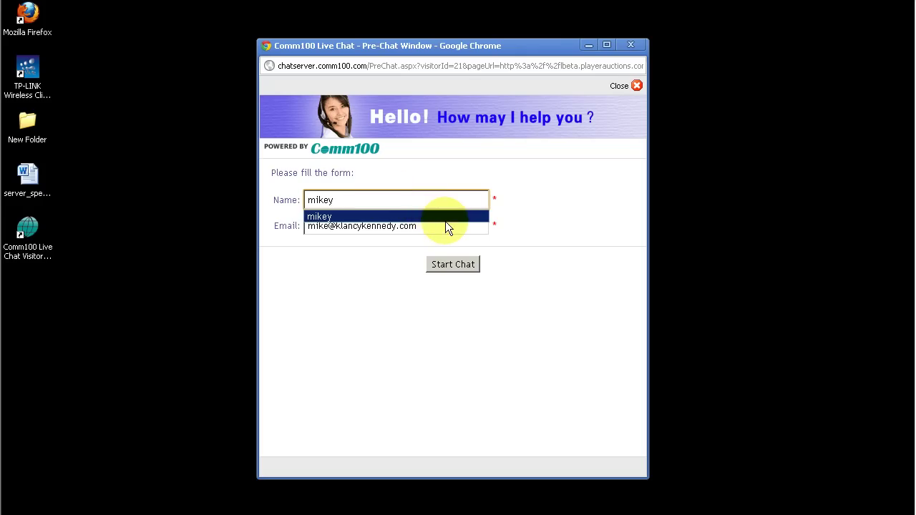
{"action": "left_click", "coordinate": [446, 217]}
{"action": "left_click", "coordinate": [474, 219]}
{"action": "left_click", "coordinate": [542, 263]}
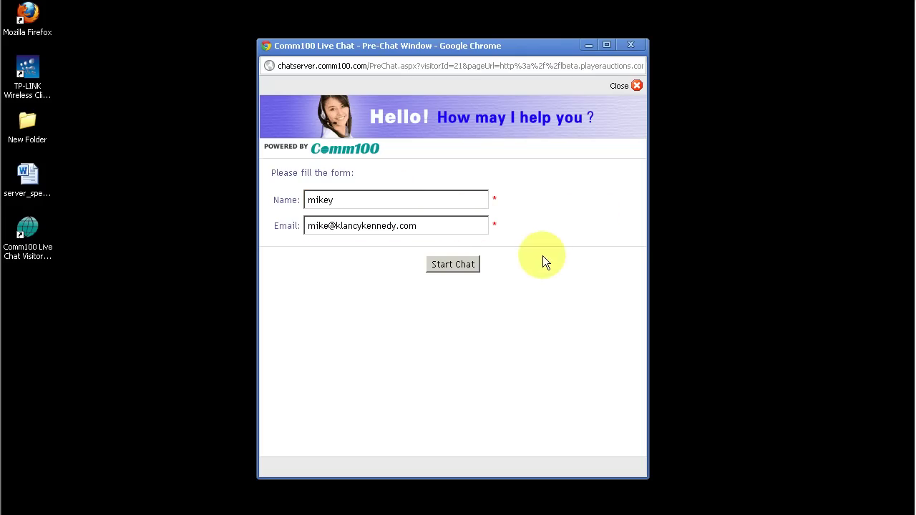
{"action": "left_click", "coordinate": [456, 264]}
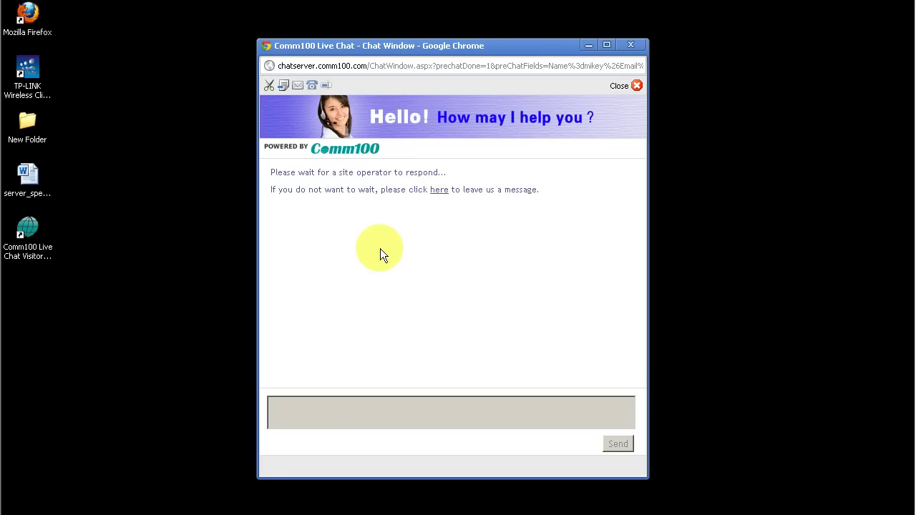
{"action": "left_click_drag", "start_coordinate": [274, 174], "coordinate": [412, 185]}
{"action": "left_click", "coordinate": [412, 185]}
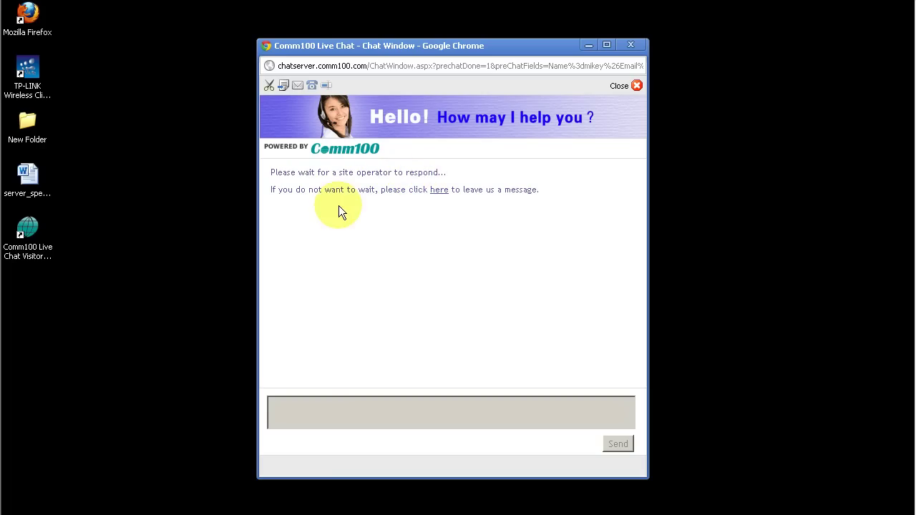
{"action": "left_click_drag", "start_coordinate": [306, 190], "coordinate": [387, 190]}
{"action": "left_click", "coordinate": [485, 289]}
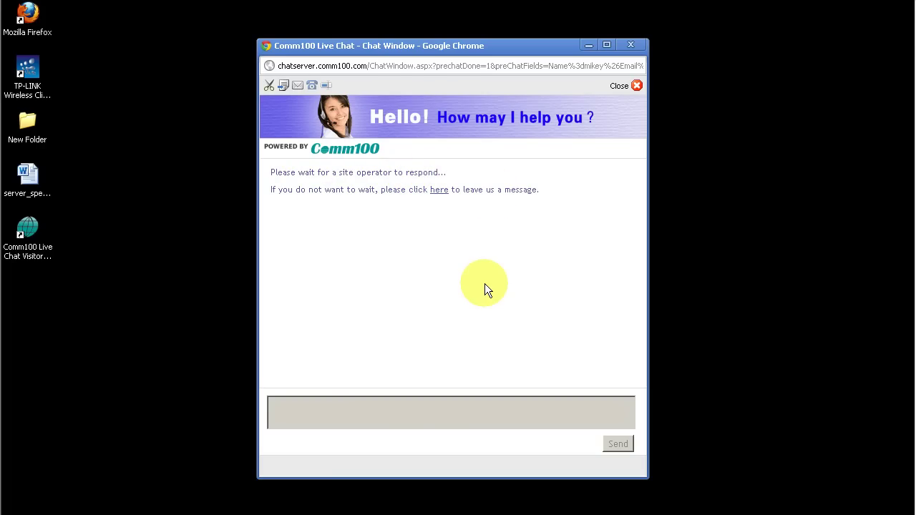
Switch to the Comm100 Live Chat Visitor Monitor and accept the waiting visitor's chat.
{"action": "key", "text": "alt+Tab"}
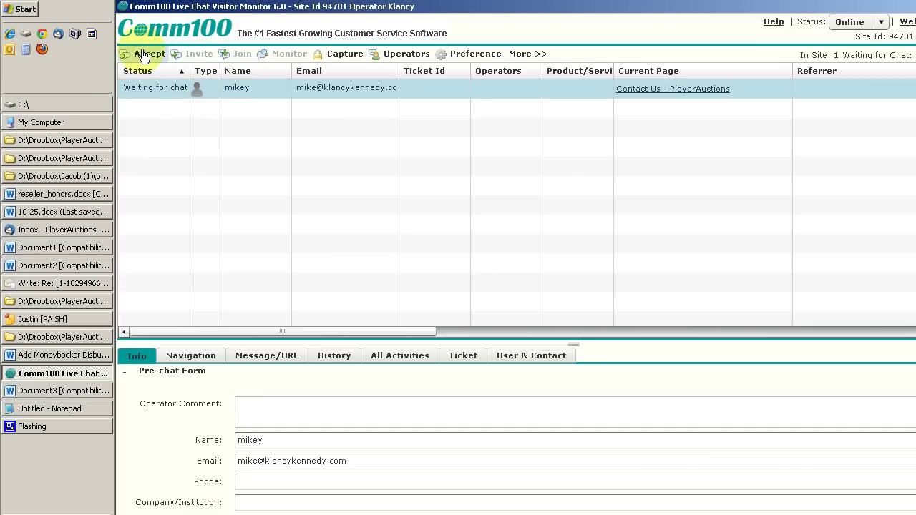
{"action": "left_click", "coordinate": [149, 54]}
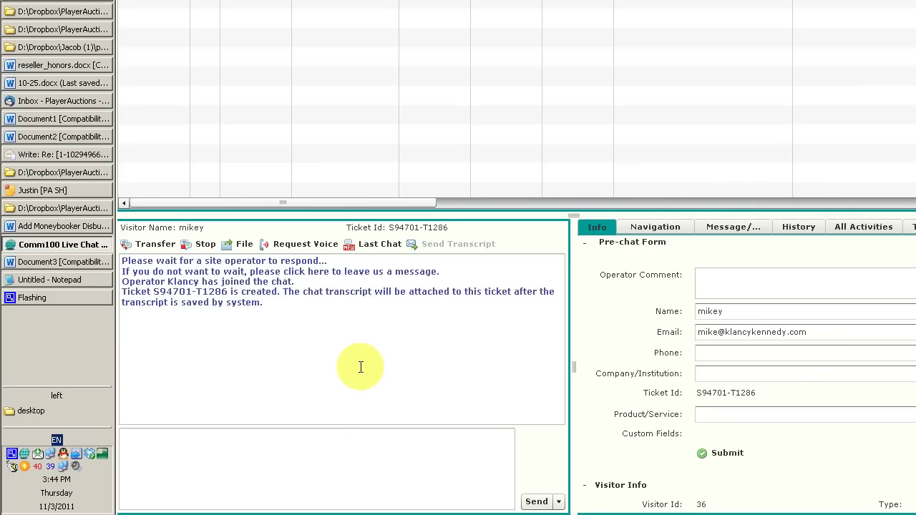
{"action": "left_click_drag", "start_coordinate": [293, 315], "coordinate": [117, 262]}
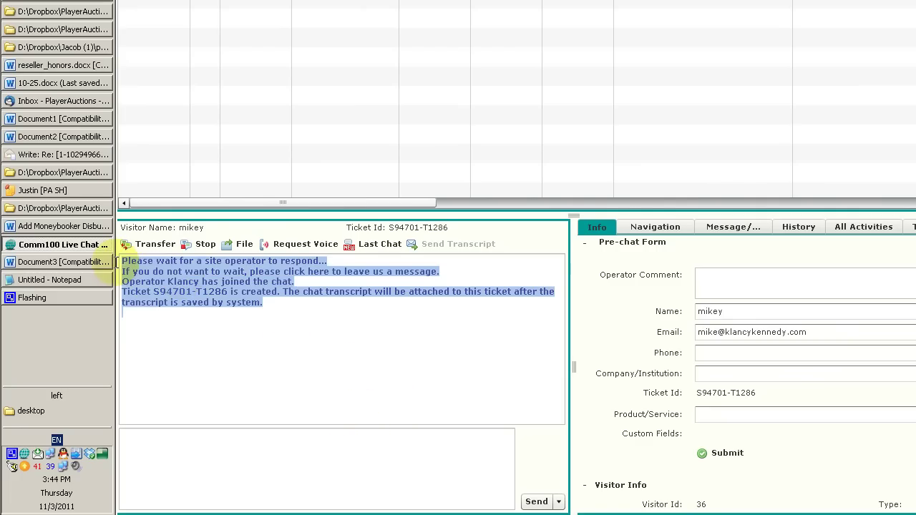
{"action": "left_click", "coordinate": [290, 330]}
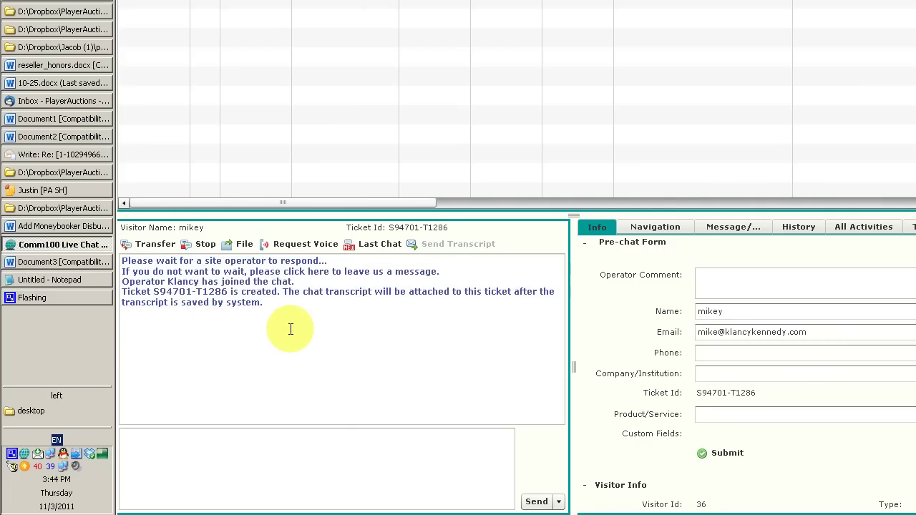
Switch to the visitor's chat window and read the notice about the created ticket and the attached chat transcript.
{"action": "key", "text": "ctrl+alt+Right"}
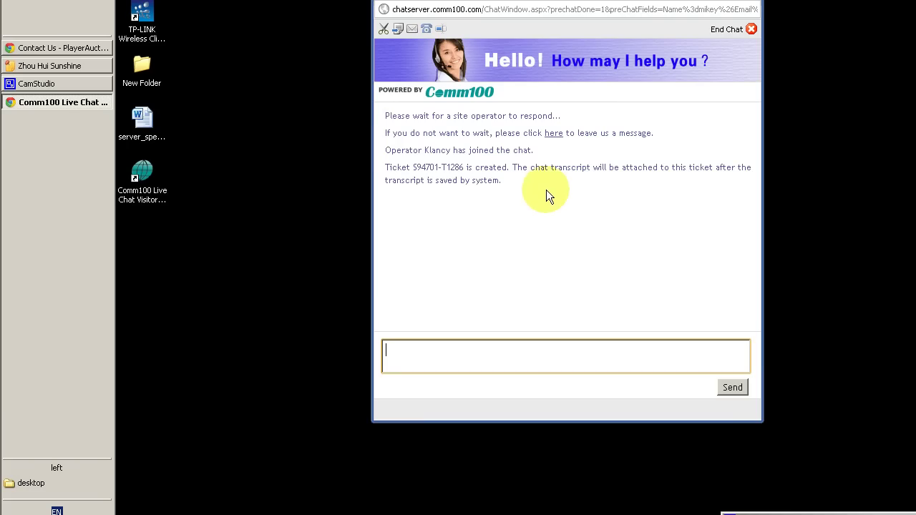
{"action": "left_click_drag", "start_coordinate": [548, 117], "coordinate": [368, 45]}
{"action": "left_click", "coordinate": [562, 263]}
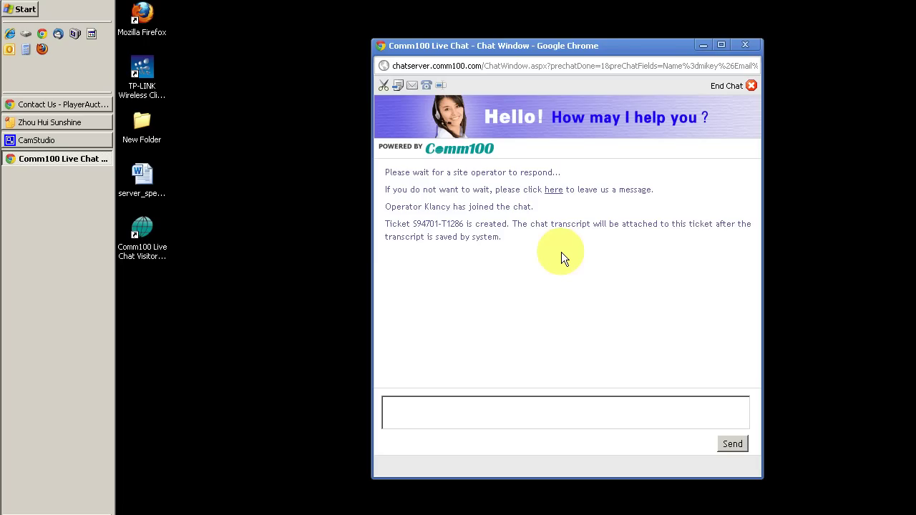
{"action": "left_click_drag", "start_coordinate": [561, 252], "coordinate": [379, 221]}
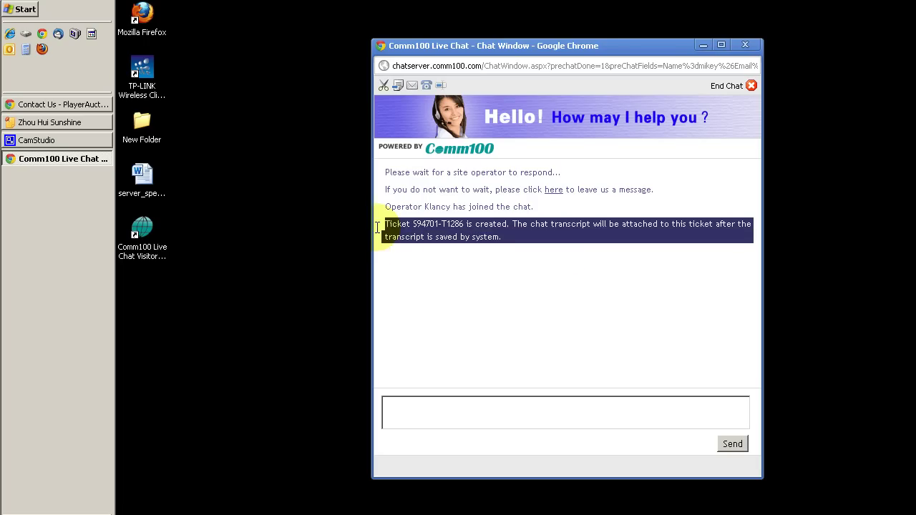
{"action": "left_click", "coordinate": [560, 261]}
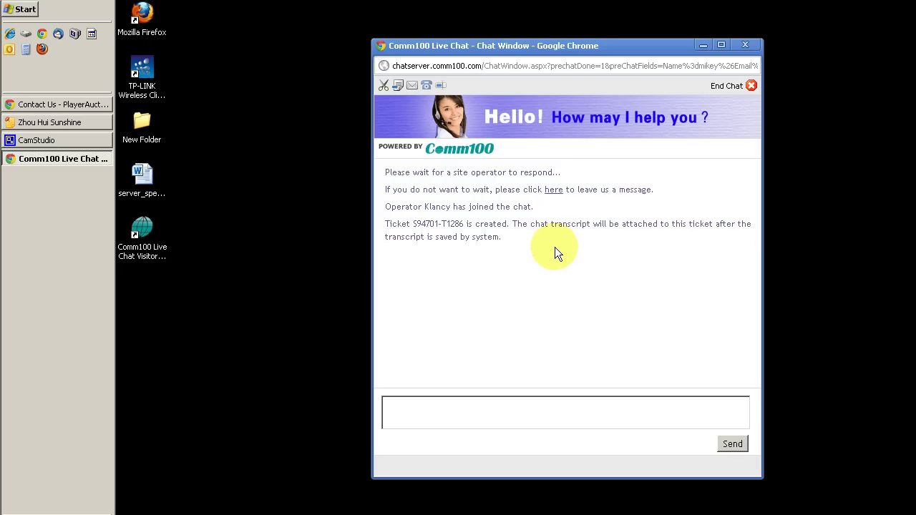
{"action": "left_click_drag", "start_coordinate": [529, 224], "coordinate": [594, 224]}
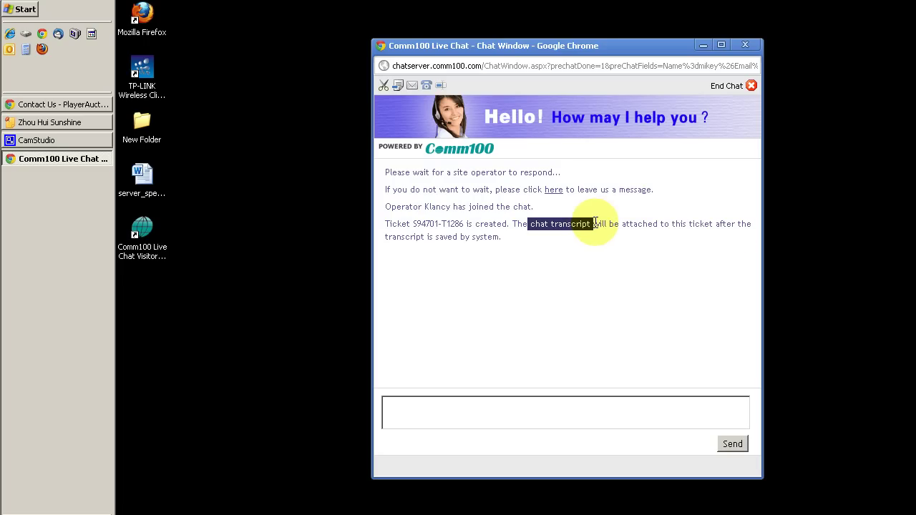
{"action": "left_click", "coordinate": [629, 285]}
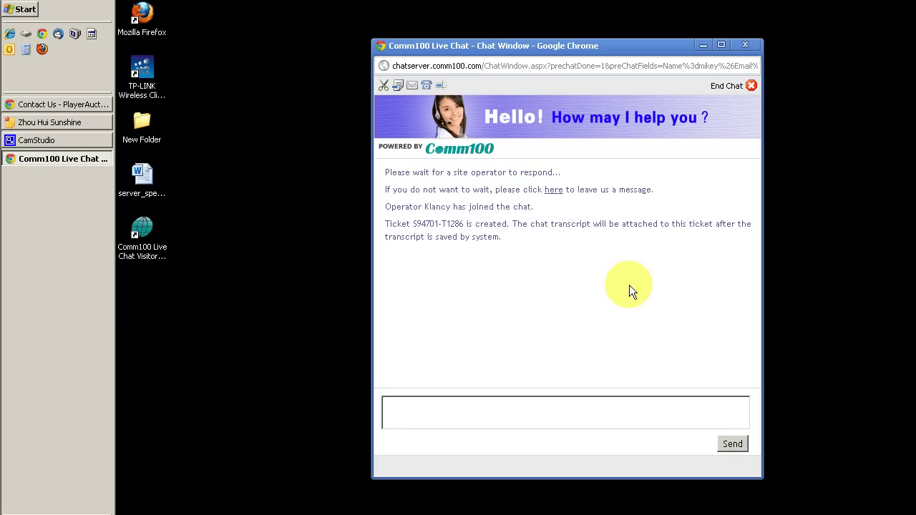
{"action": "left_click_drag", "start_coordinate": [513, 233], "coordinate": [386, 224]}
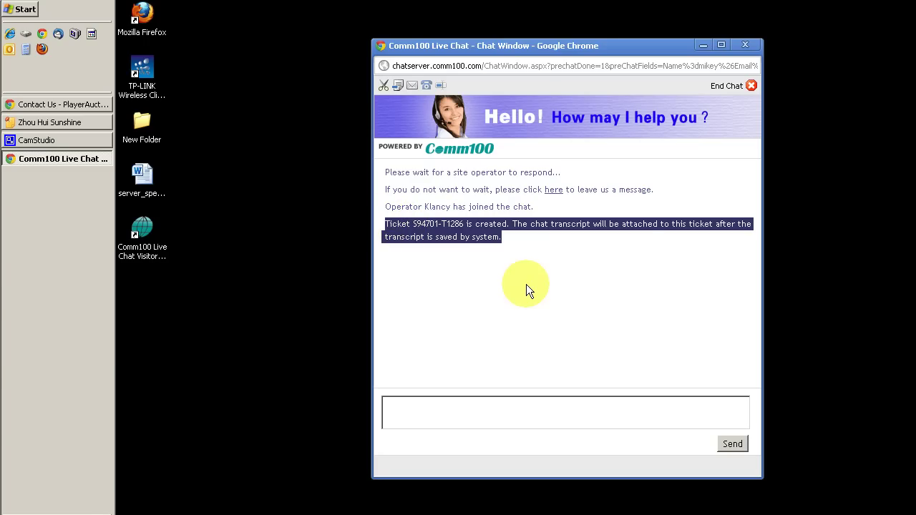
{"action": "key", "text": "alt+Tab"}
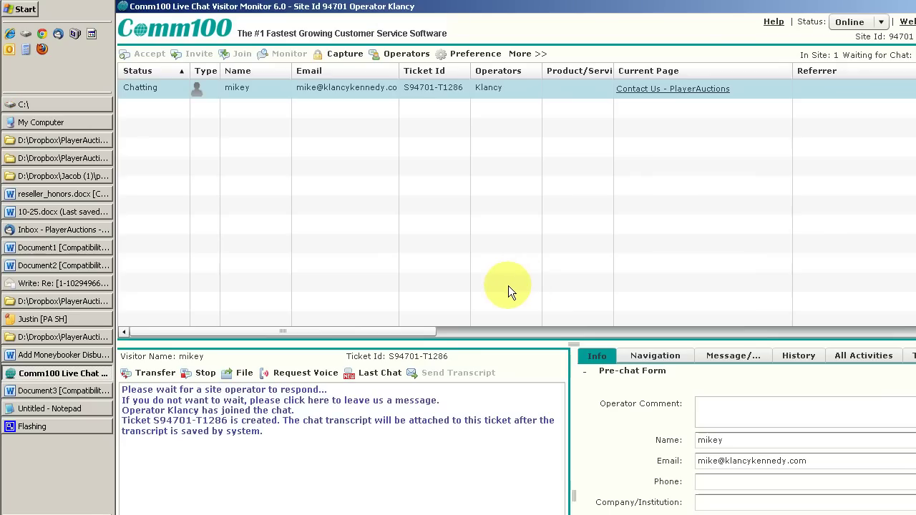
Draft the message "i wanted to tell you something" in the visitor's chat window and check its live preview in the Visitor Monitor.
{"action": "key", "text": "alt+Tab"}
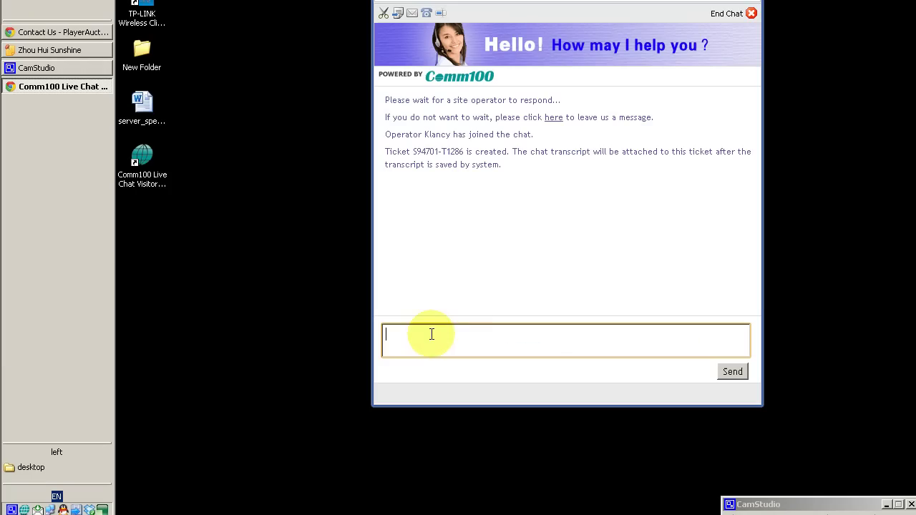
{"action": "type", "text": "i wante"}
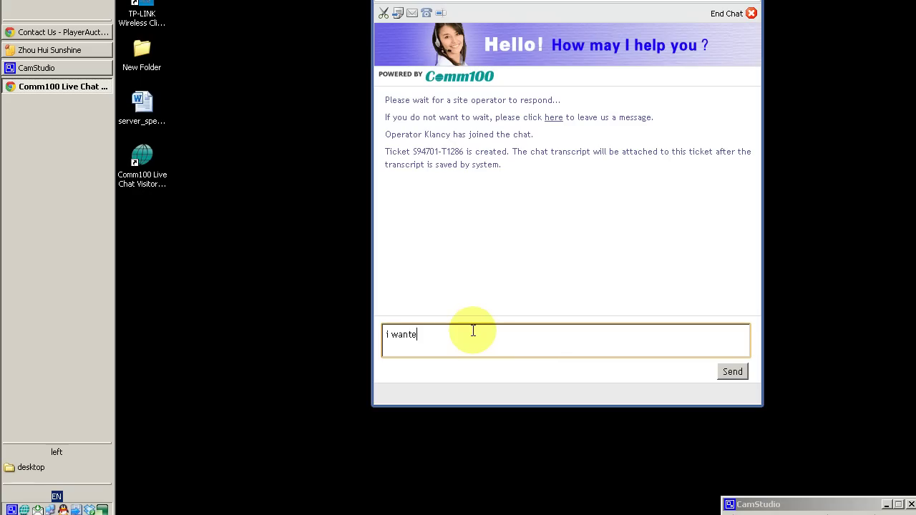
{"action": "type", "text": "d to tell you something"}
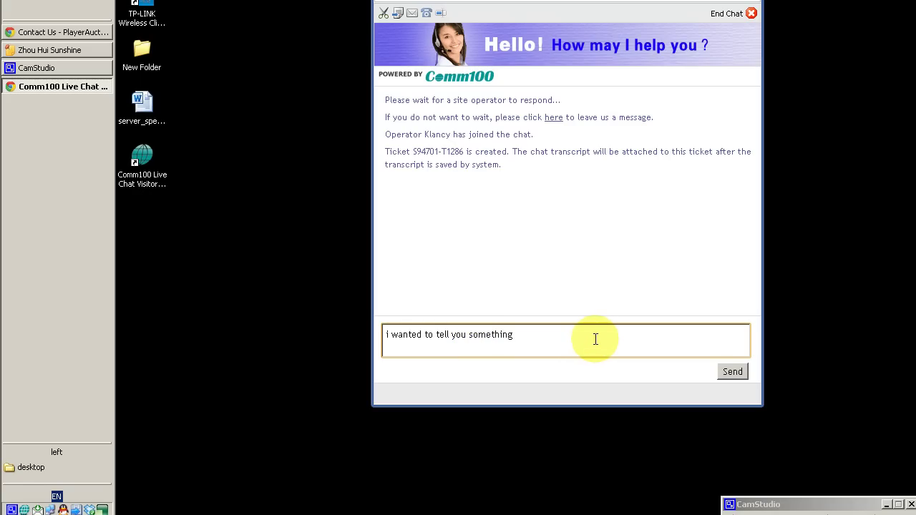
{"action": "key", "text": "alt+2"}
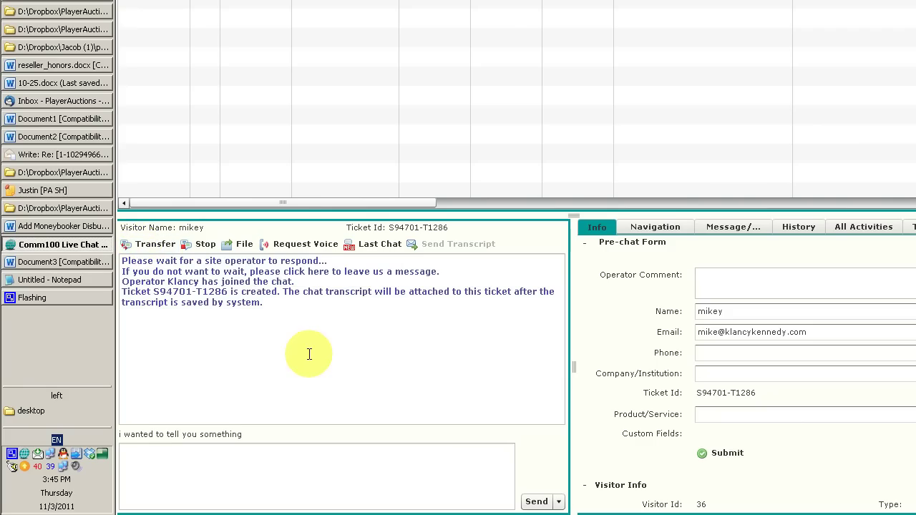
Return to the visitor's chat window, end the drafted message with a period and send it.
{"action": "key", "text": "ctrl+alt+Right"}
{"action": "left_click", "coordinate": [557, 277]}
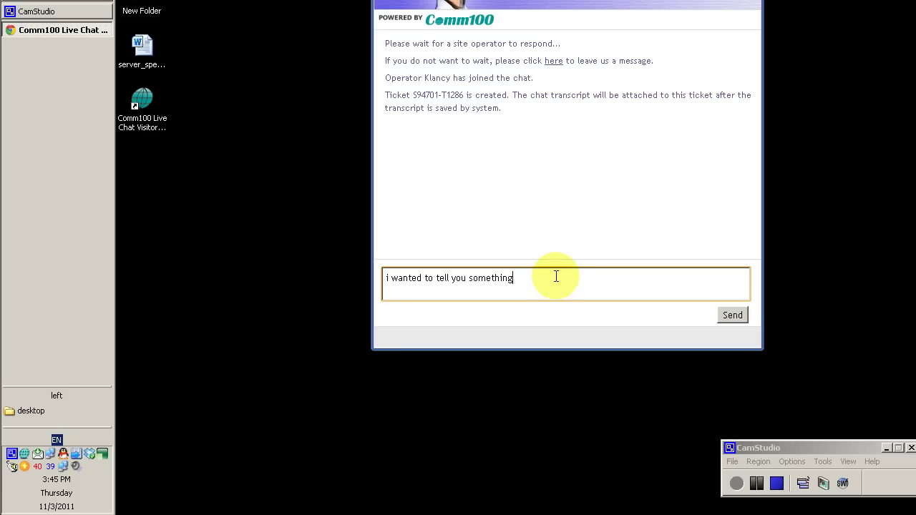
{"action": "type", "text": "."}
{"action": "key", "text": "Return"}
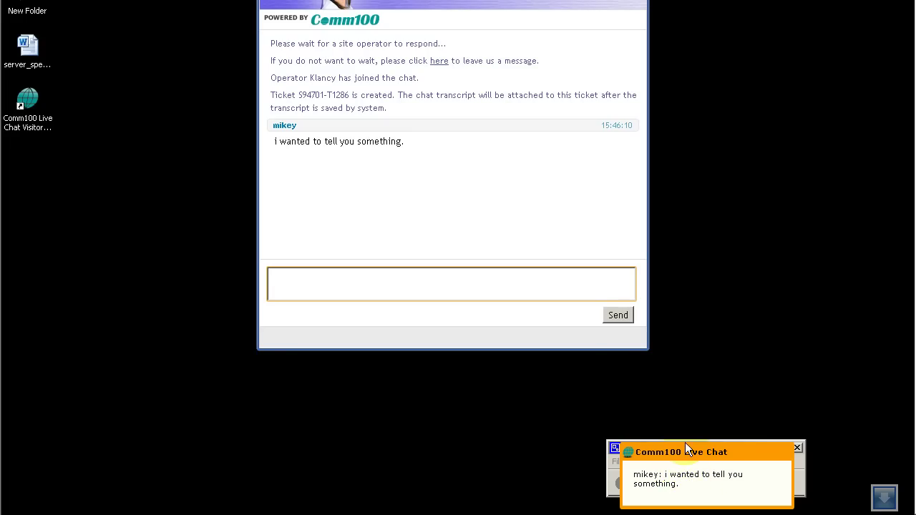
Open the Visitor Monitor from the new message notification and read the visitor's message in the conversation.
{"action": "left_click", "coordinate": [702, 383]}
{"action": "left_click", "coordinate": [739, 452]}
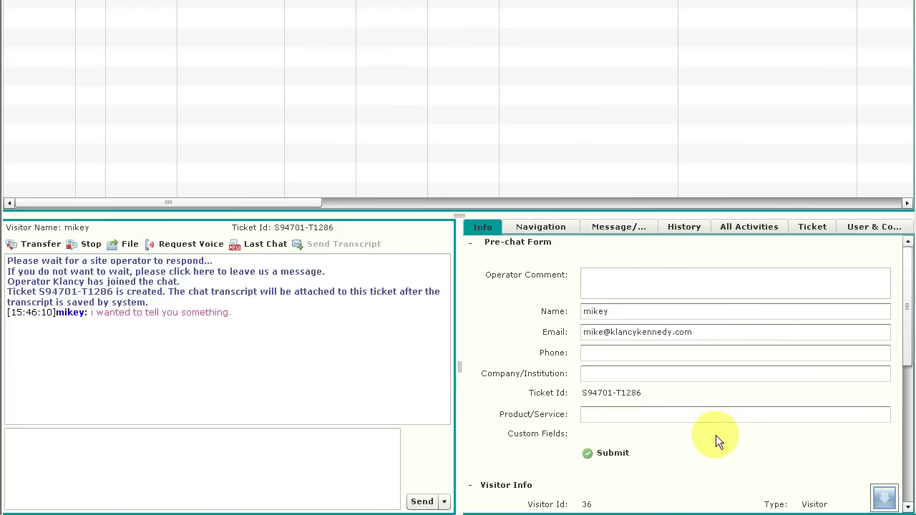
{"action": "left_click", "coordinate": [151, 432]}
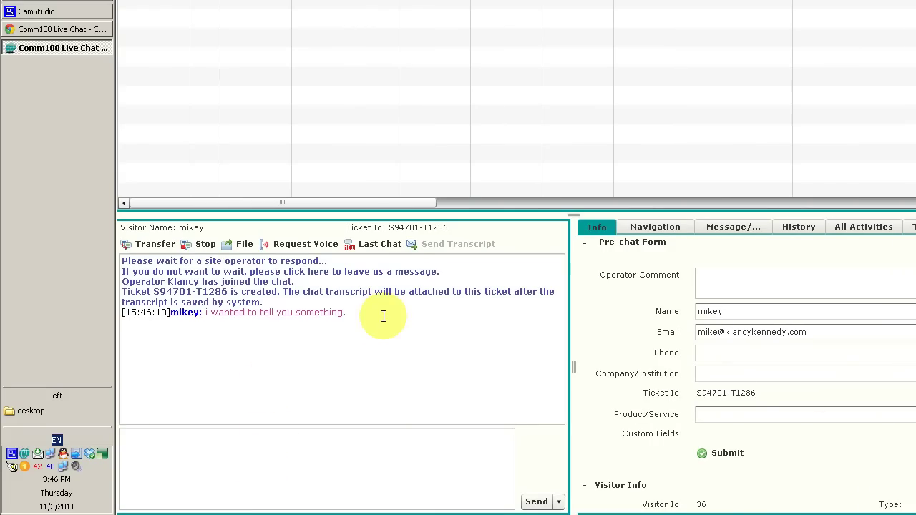
{"action": "left_click_drag", "start_coordinate": [382, 315], "coordinate": [204, 313]}
{"action": "left_click", "coordinate": [303, 359]}
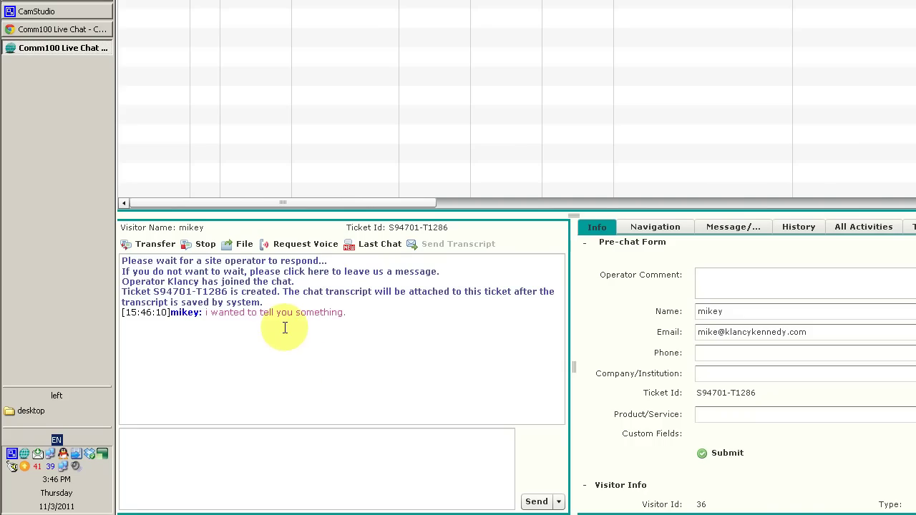
Draft the operator reply "What do you want to tell me?" and check the typing indicator in the visitor's chat window.
{"action": "left_click", "coordinate": [242, 472]}
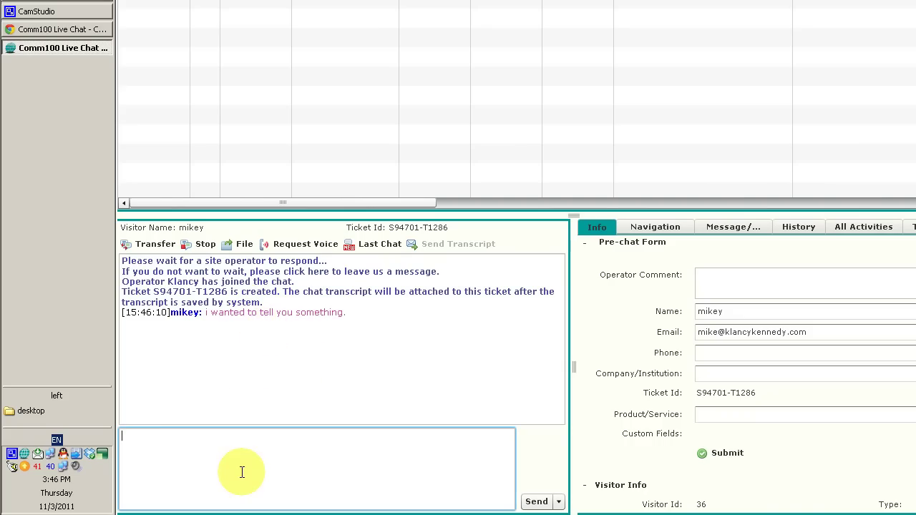
{"action": "type", "text": "What do you want to tell me?"}
{"action": "left_click", "coordinate": [100, 30]}
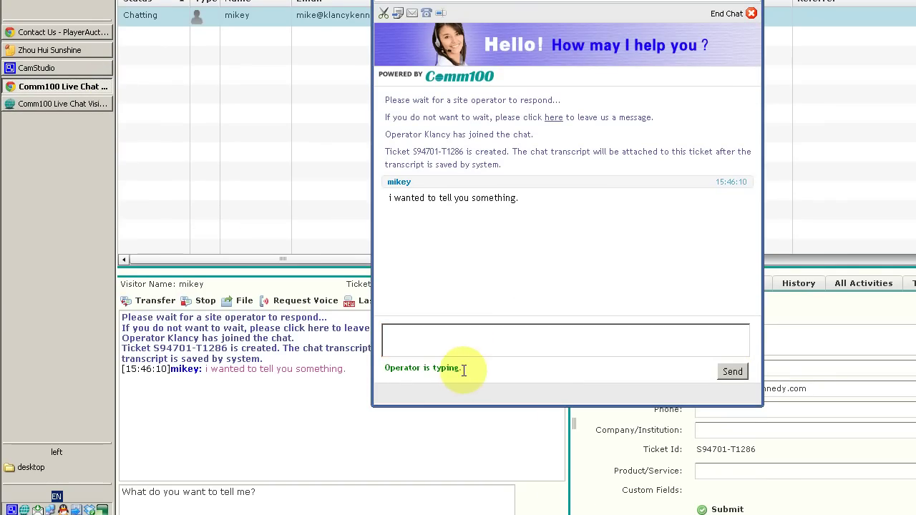
{"action": "double_click", "coordinate": [426, 371]}
{"action": "left_click_drag", "start_coordinate": [425, 371], "coordinate": [465, 371]}
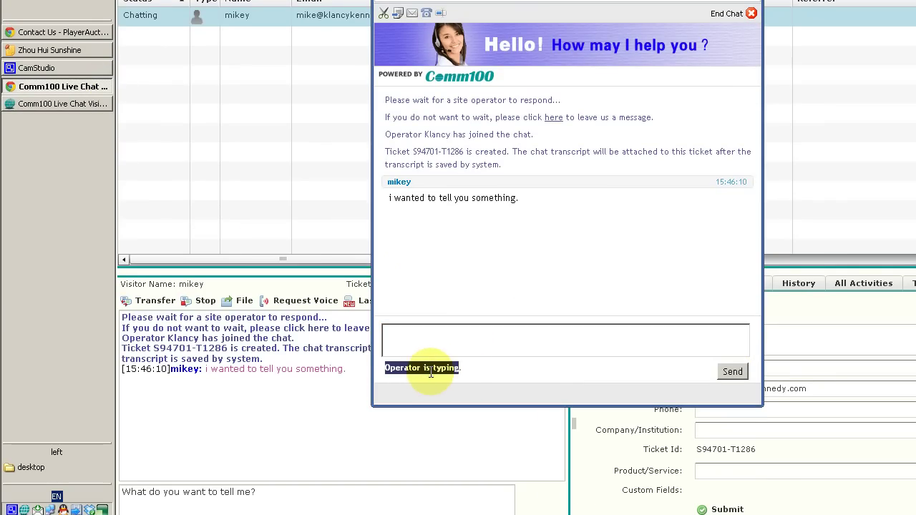
{"action": "left_click", "coordinate": [471, 370]}
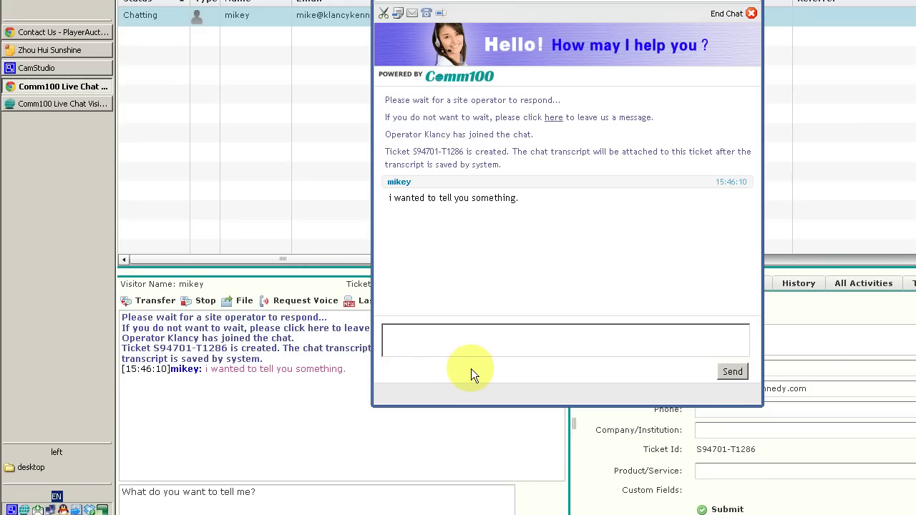
Send the drafted operator reply from the Visitor Monitor and check its arrival in the visitor's chat window.
{"action": "left_click", "coordinate": [370, 503]}
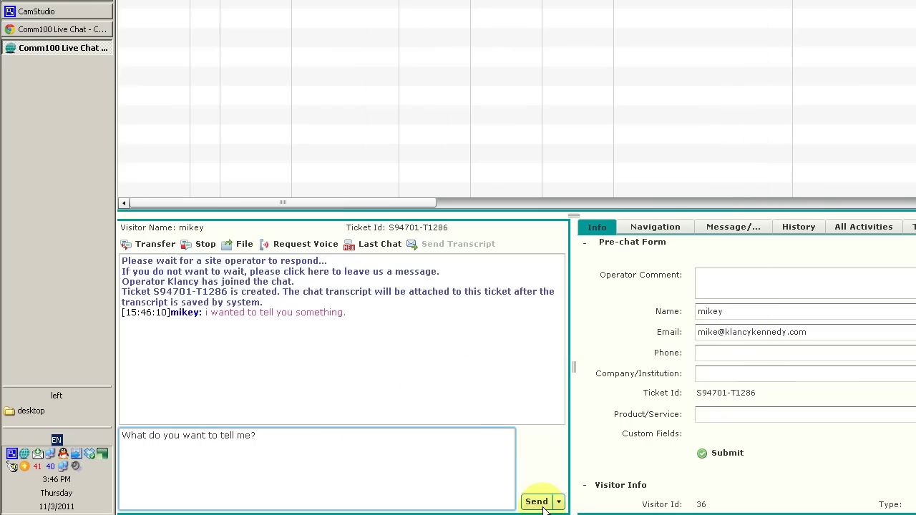
{"action": "left_click", "coordinate": [538, 503]}
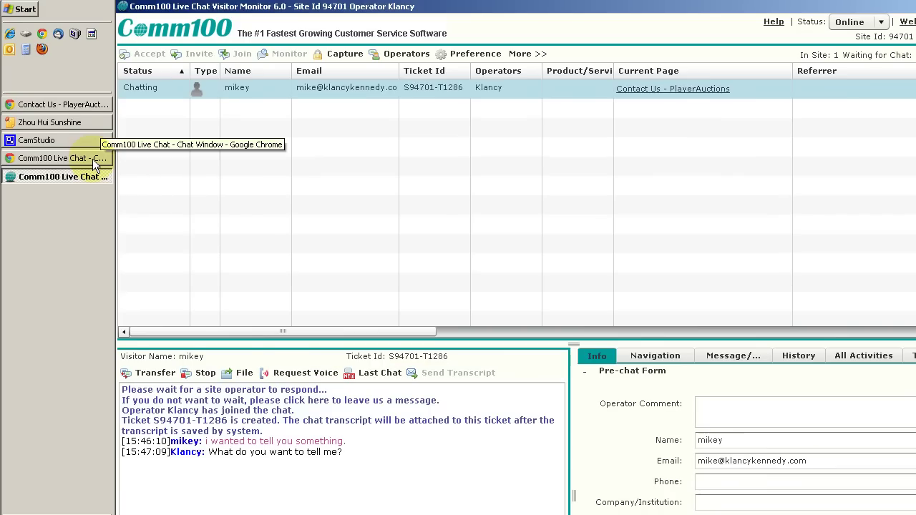
{"action": "left_click", "coordinate": [92, 159]}
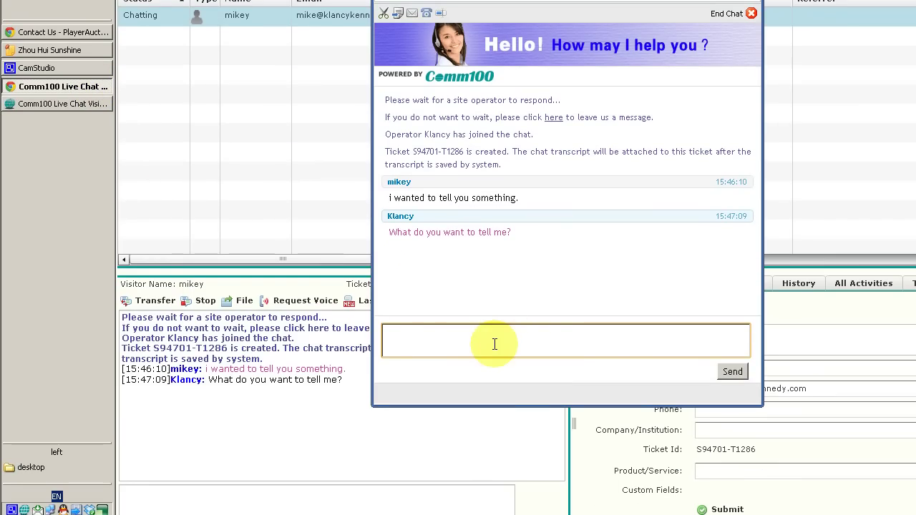
{"action": "left_click", "coordinate": [494, 345]}
{"action": "left_click", "coordinate": [294, 344]}
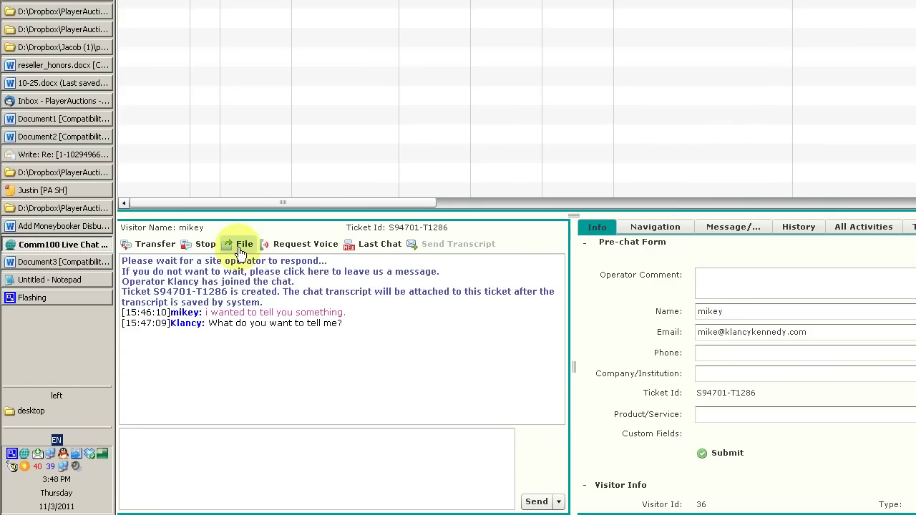
Send the file "look a file.exe" from D:\toolbars\menu\temp to the visitor through the operator's conversation.
{"action": "left_click", "coordinate": [242, 247]}
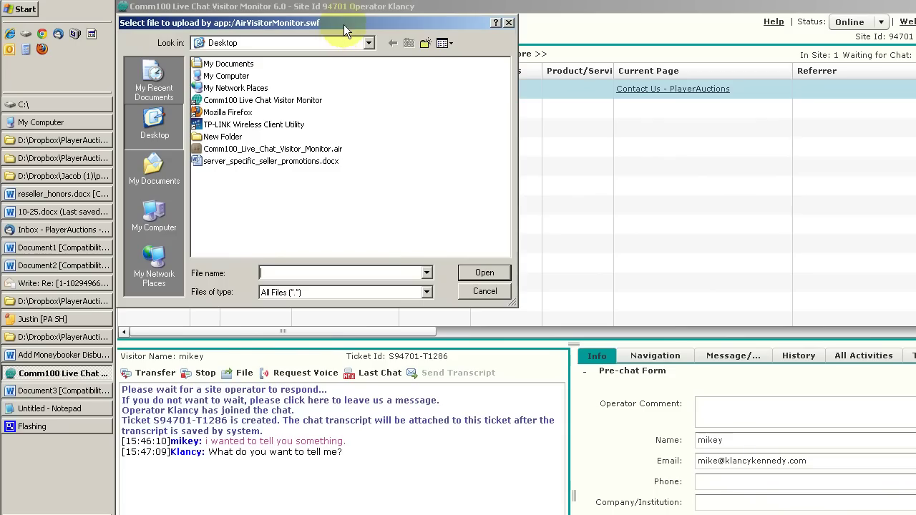
{"action": "left_click_drag", "start_coordinate": [343, 25], "coordinate": [381, 229]}
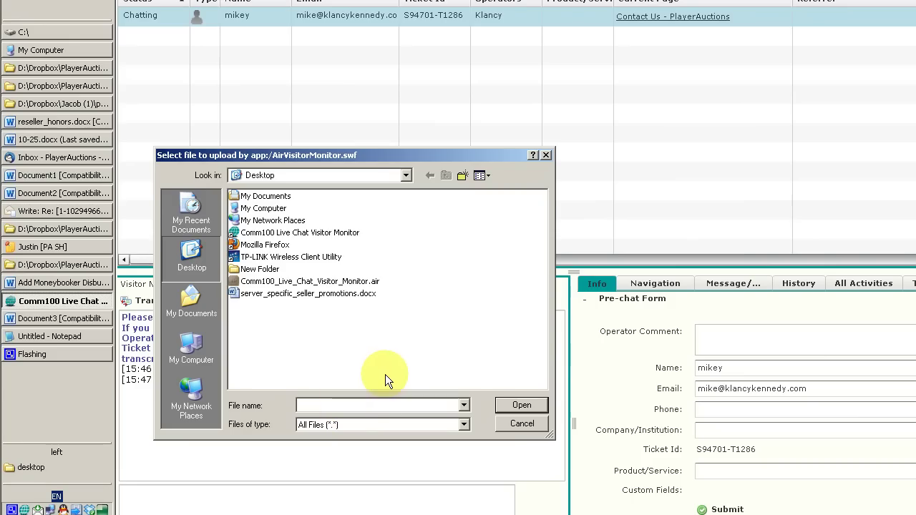
{"action": "type", "text": "D:\\toolbars\\menu\\temp"}
{"action": "key", "text": "Return"}
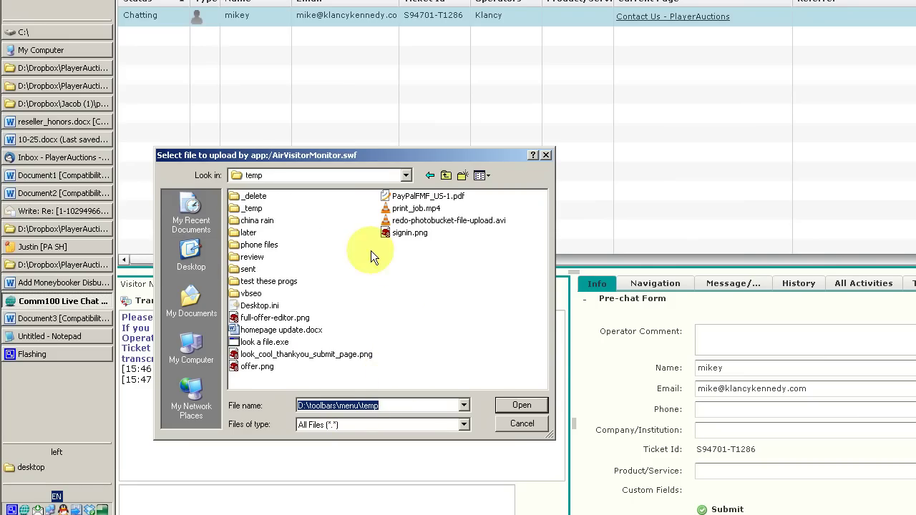
{"action": "left_click", "coordinate": [261, 330]}
{"action": "left_click", "coordinate": [265, 342]}
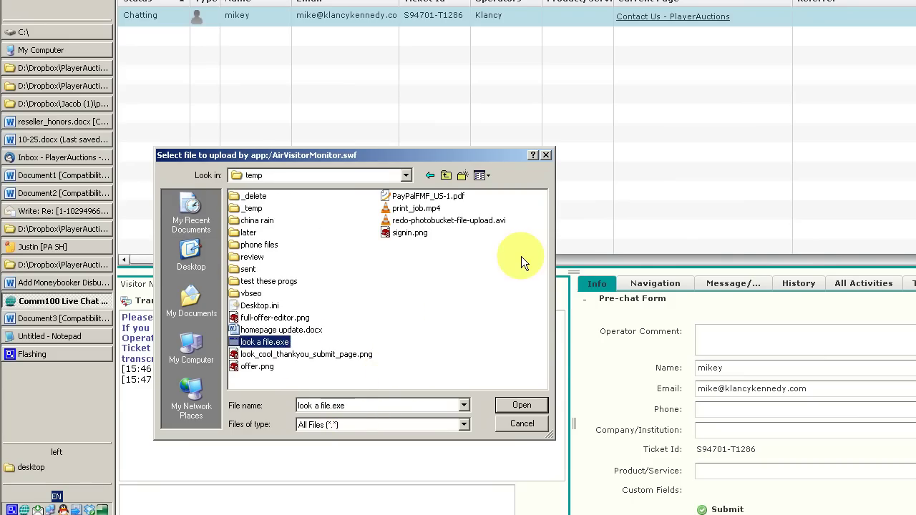
{"action": "key", "text": "Return"}
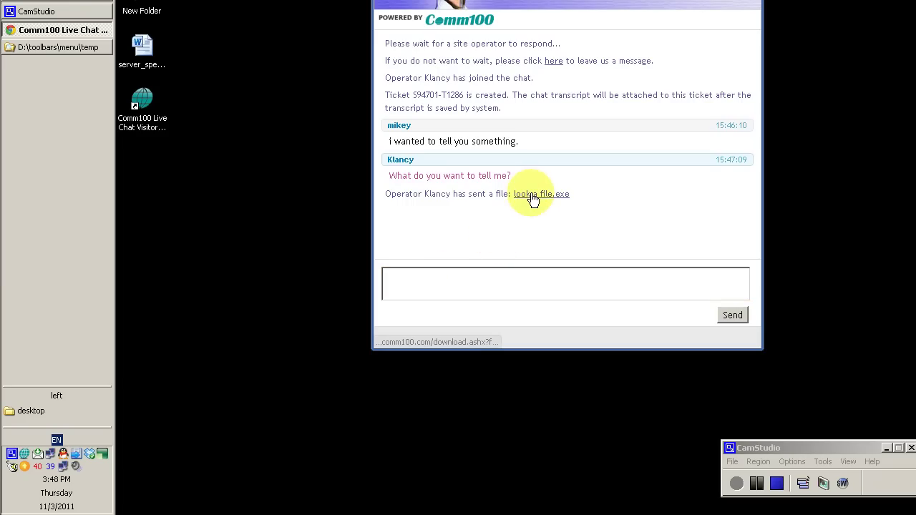
Examine the operator's file message and its download link in the visitor's chat window.
{"action": "left_click_drag", "start_coordinate": [585, 201], "coordinate": [384, 185]}
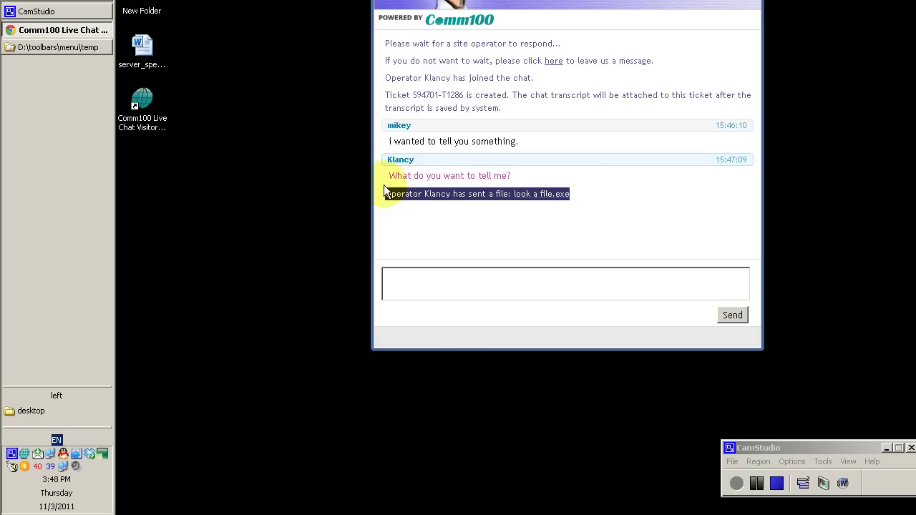
{"action": "left_click", "coordinate": [598, 202]}
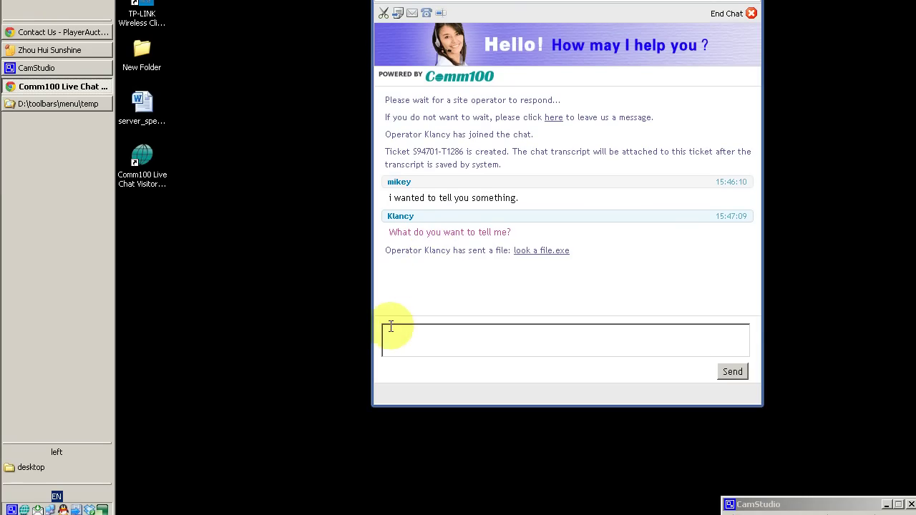
{"action": "left_click", "coordinate": [401, 404]}
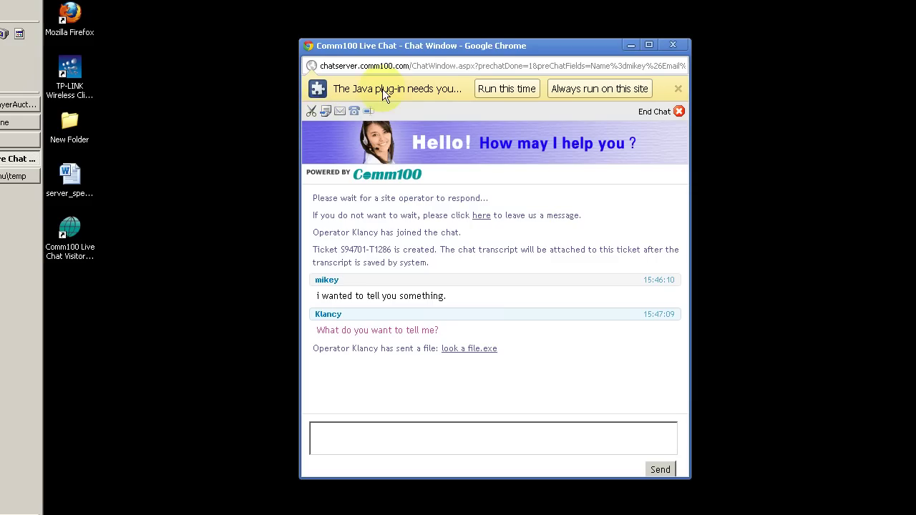
Always allow the Java plug-in on the chat site and run the snapshot application, keeping its publisher trusted.
{"action": "left_click", "coordinate": [587, 91]}
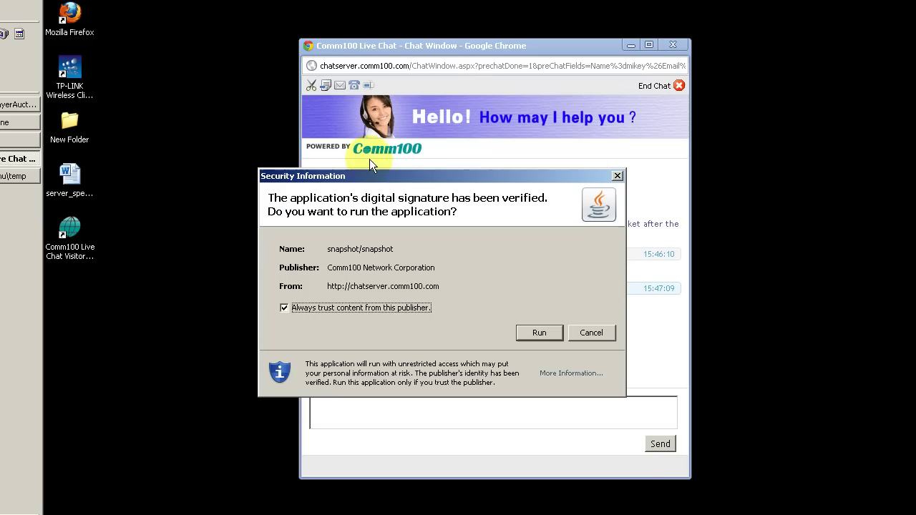
{"action": "left_click_drag", "start_coordinate": [477, 179], "coordinate": [443, 160]}
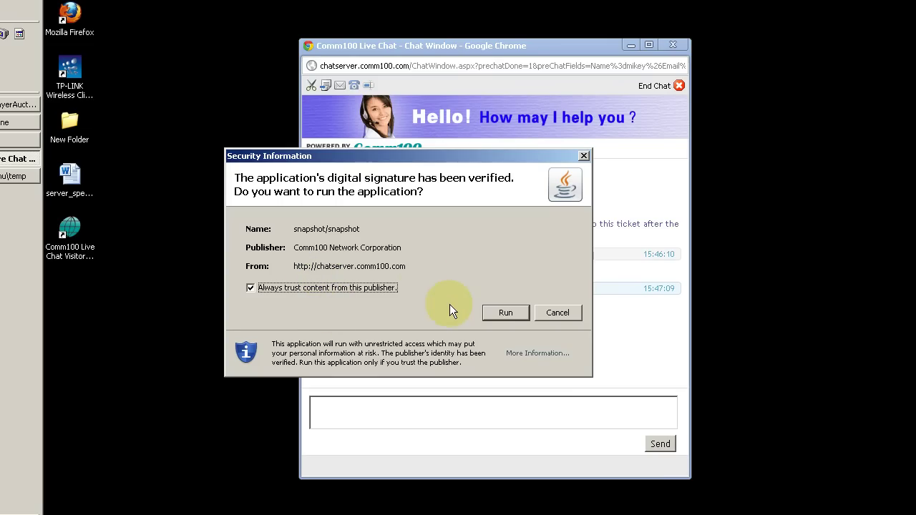
{"action": "left_click", "coordinate": [507, 315]}
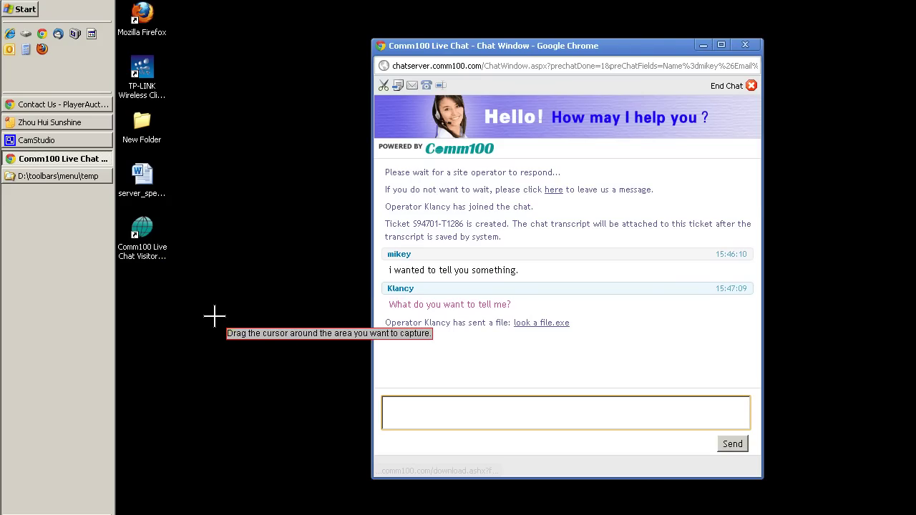
Capture the desktop area around the two lower shortcut icons and close the Screen Capturer without sending the image.
{"action": "left_click_drag", "start_coordinate": [190, 294], "coordinate": [115, 153]}
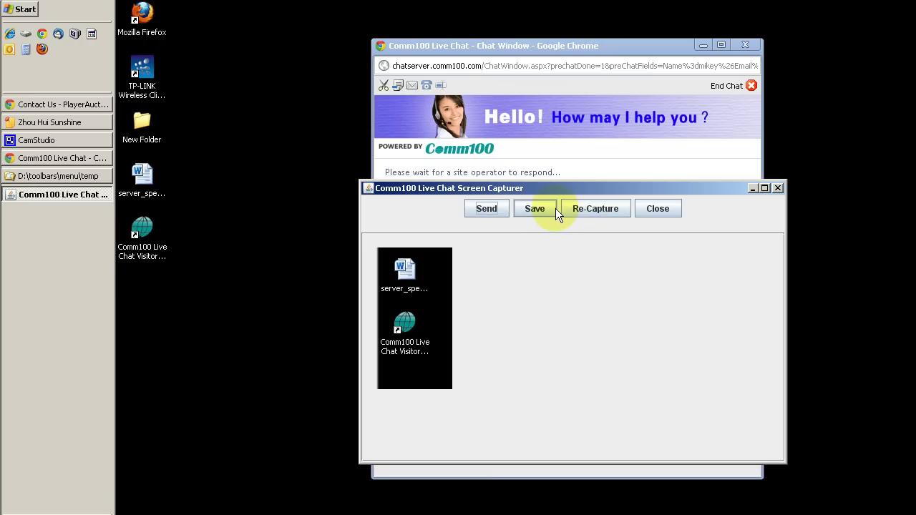
{"action": "left_click", "coordinate": [659, 209]}
Open the server_specific_seller_promotions.docx document from the desktop and arrange the visitor's chat window in front of it.
{"action": "left_click_drag", "start_coordinate": [598, 52], "coordinate": [748, 68]}
{"action": "double_click", "coordinate": [147, 175]}
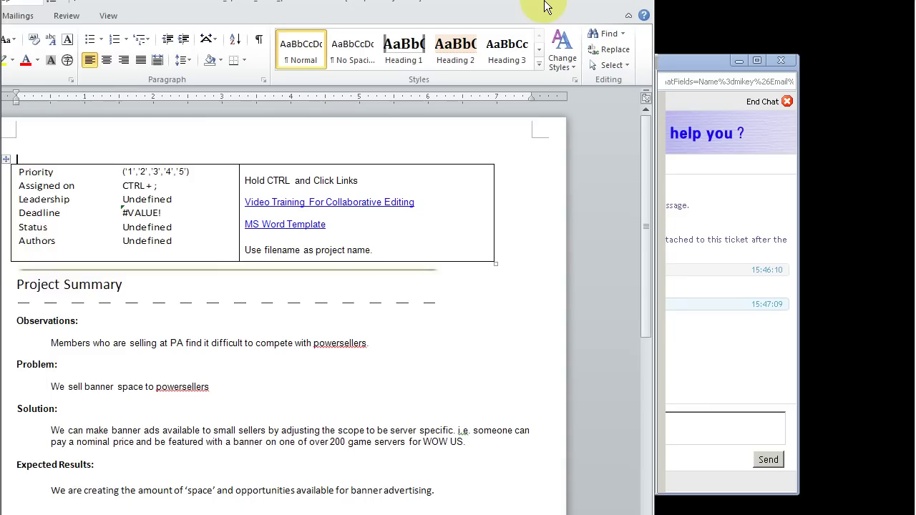
{"action": "left_click_drag", "start_coordinate": [544, 5], "coordinate": [513, 8]}
{"action": "left_click", "coordinate": [688, 133]}
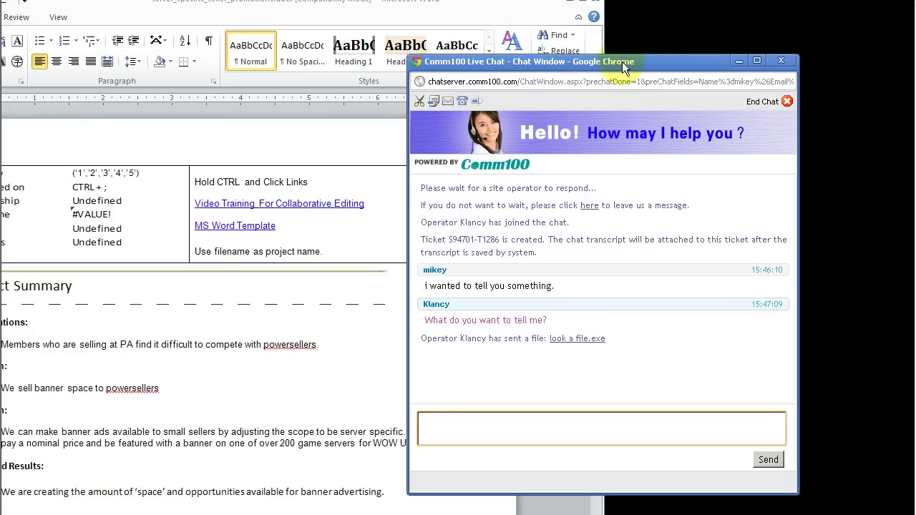
Capture the project summary area of the Word document from the visitor's chat and send the image to the operator.
{"action": "left_click", "coordinate": [419, 104]}
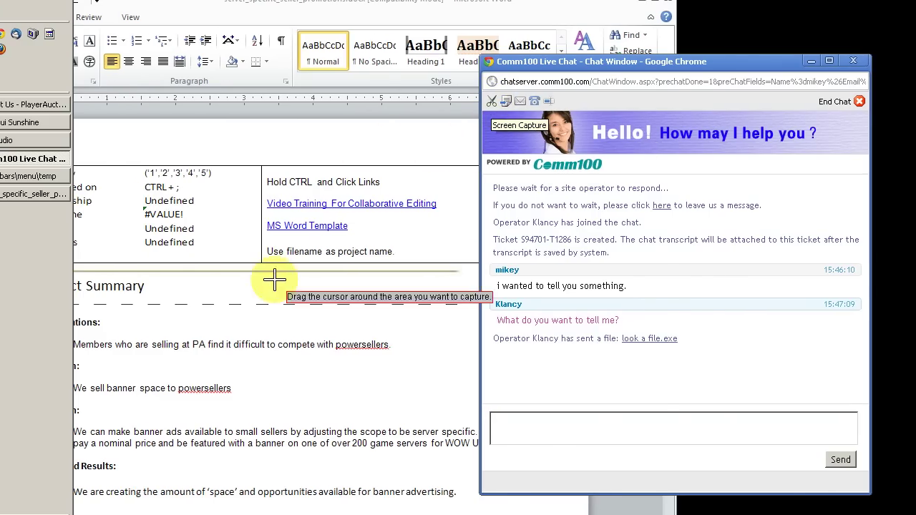
{"action": "left_click_drag", "start_coordinate": [121, 127], "coordinate": [517, 431]}
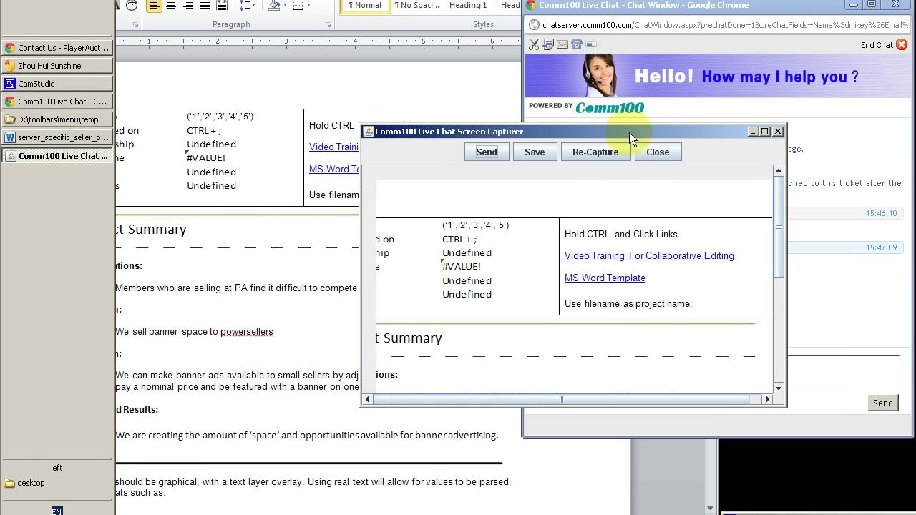
{"action": "left_click_drag", "start_coordinate": [630, 132], "coordinate": [658, 202]}
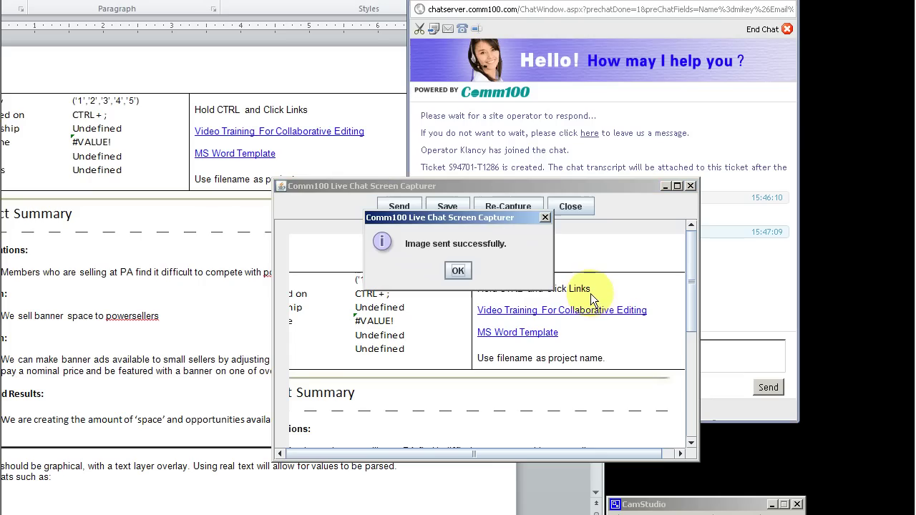
{"action": "left_click", "coordinate": [461, 270]}
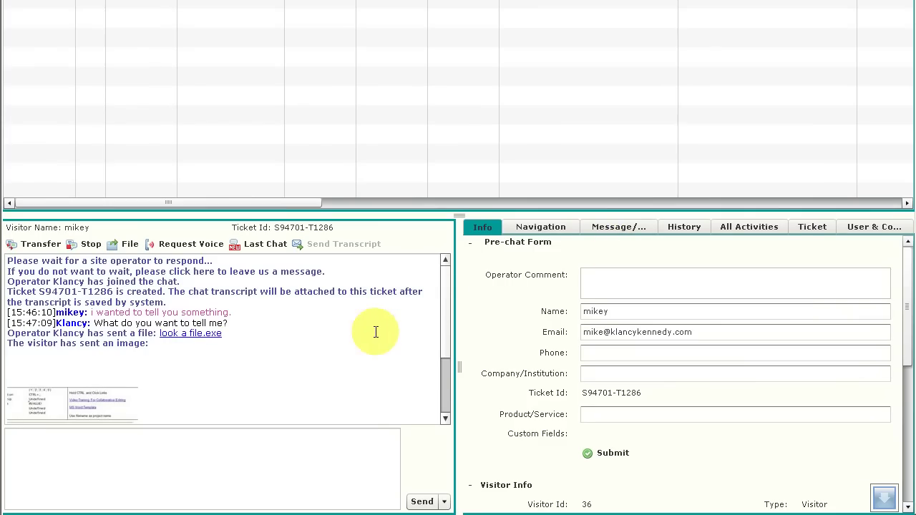
Review the visitor's image in the Visitor Monitor conversation, view it at full size in Firefox and close it.
{"action": "scroll", "coordinate": [446, 375], "scroll_direction": "down", "scroll_amount": 3}
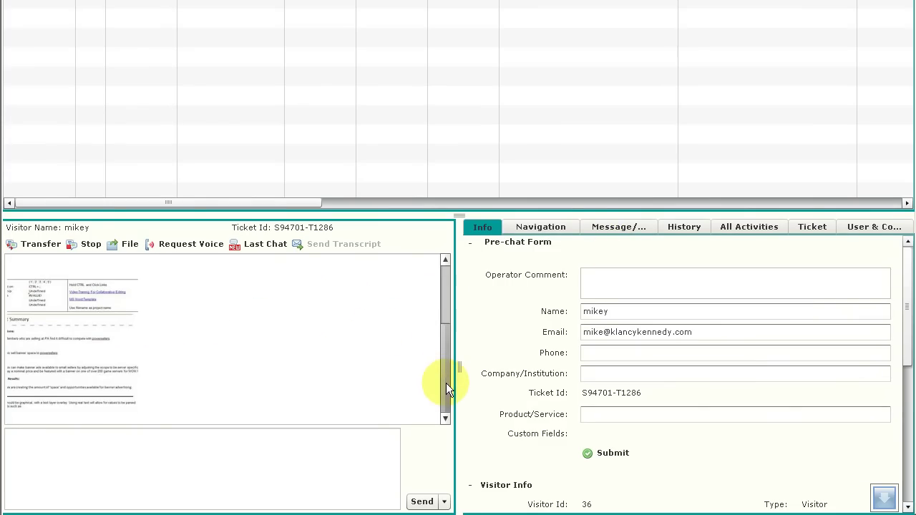
{"action": "scroll", "coordinate": [297, 336], "scroll_direction": "up", "scroll_amount": 3}
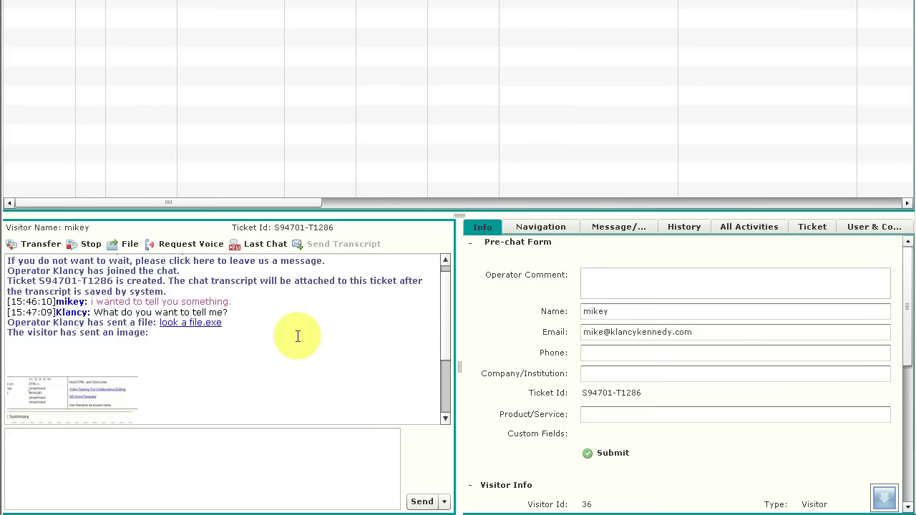
{"action": "scroll", "coordinate": [298, 336], "scroll_direction": "down", "scroll_amount": 3}
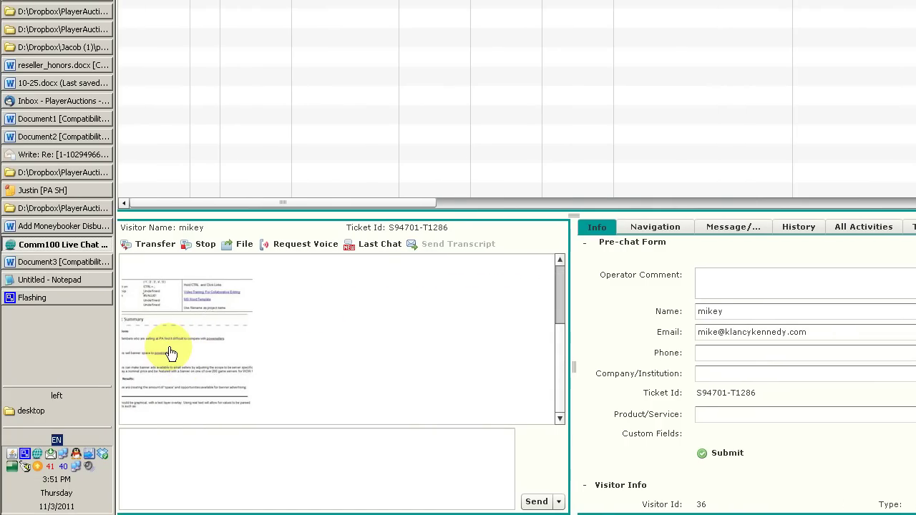
{"action": "left_click", "coordinate": [170, 353]}
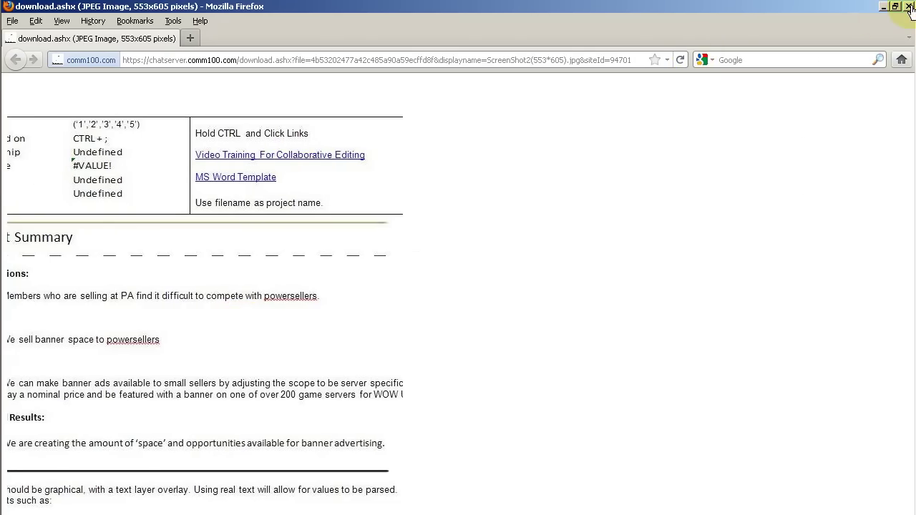
{"action": "left_click", "coordinate": [909, 6]}
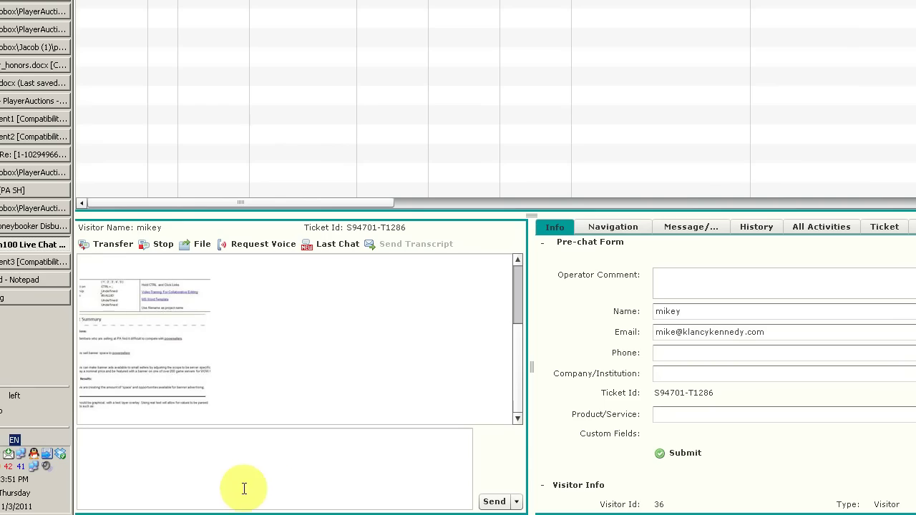
Review the operator's conversation history, highlighting the ticket number in the system message, and return to the reply box.
{"action": "left_click", "coordinate": [254, 451]}
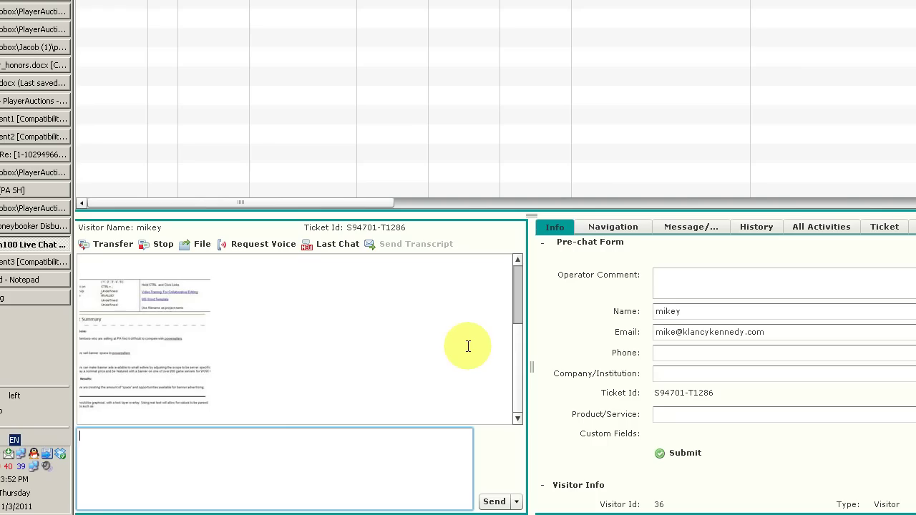
{"action": "left_click_drag", "start_coordinate": [520, 358], "coordinate": [521, 273]}
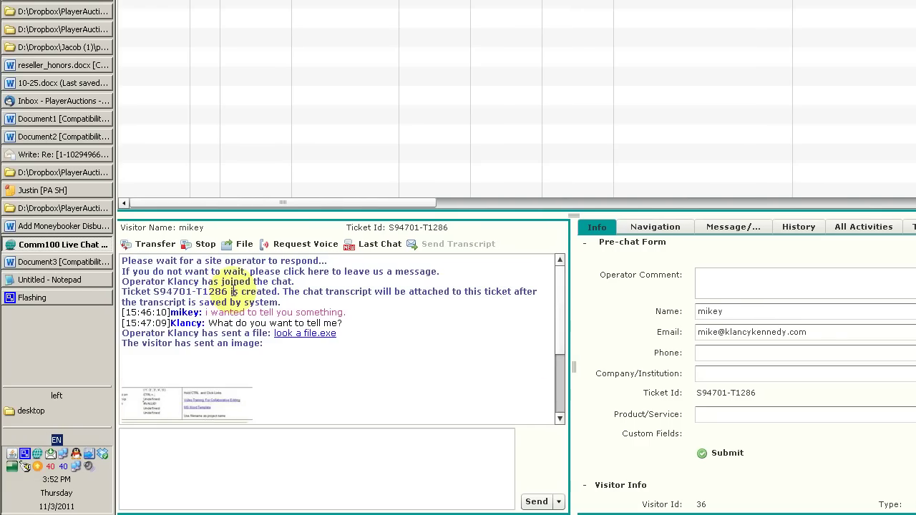
{"action": "left_click_drag", "start_coordinate": [226, 293], "coordinate": [154, 293]}
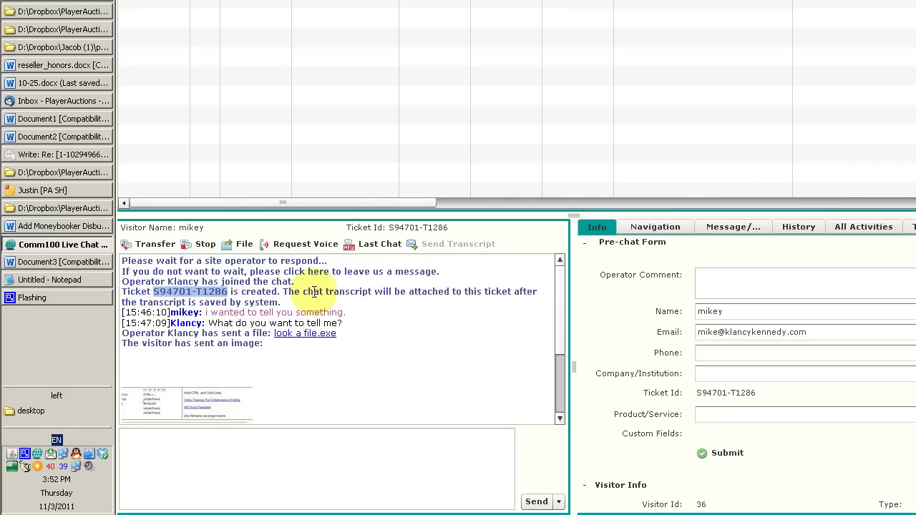
{"action": "left_click_drag", "start_coordinate": [558, 337], "coordinate": [562, 394]}
{"action": "left_click", "coordinate": [341, 464]}
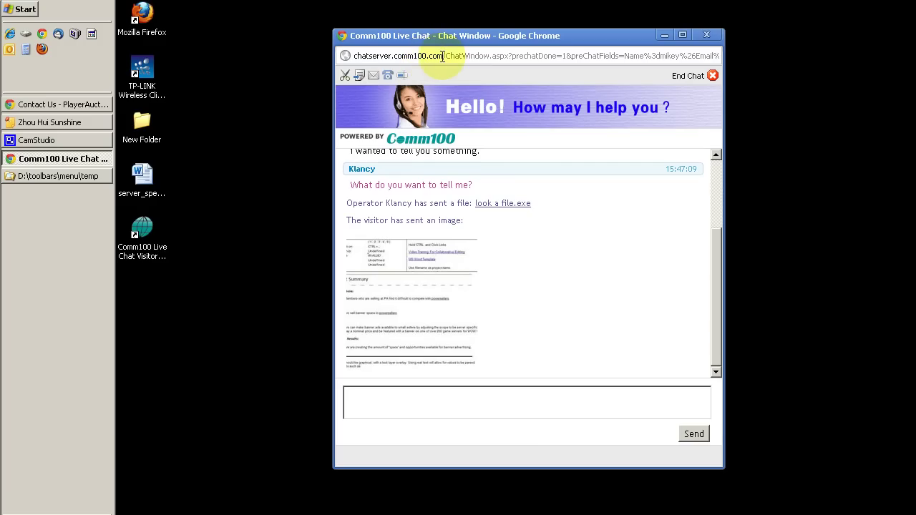
Send "OK, thanks, bye!" from the visitor's chat window and end the chat by closing the window and leaving the page.
{"action": "left_click", "coordinate": [442, 57]}
{"action": "left_click", "coordinate": [443, 56]}
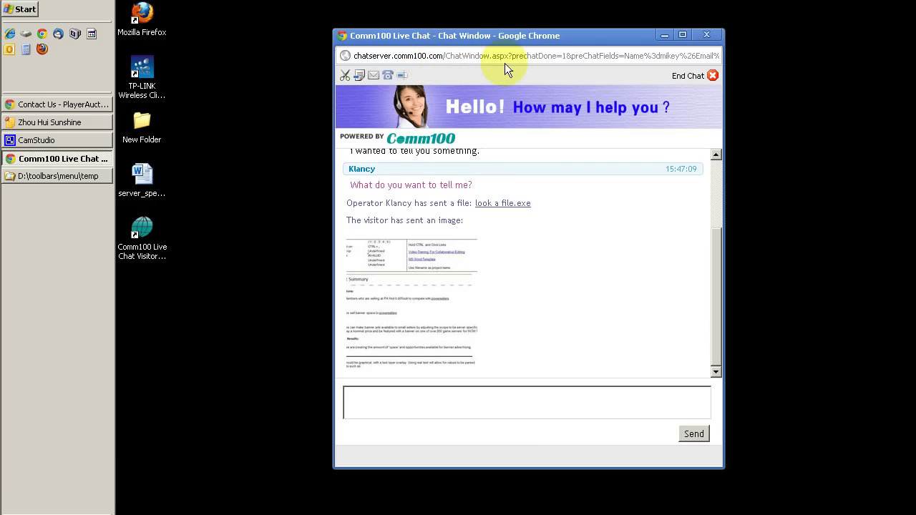
{"action": "key", "text": "shift+Home"}
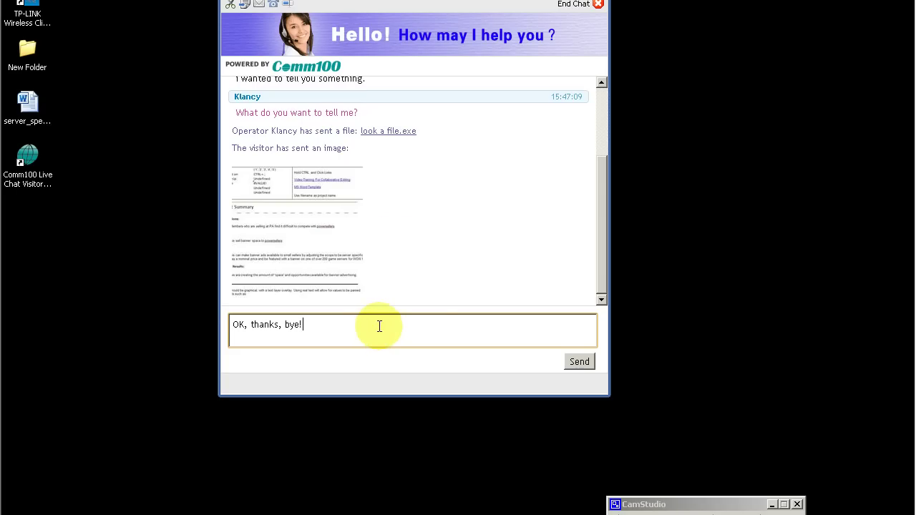
{"action": "left_click", "coordinate": [580, 360]}
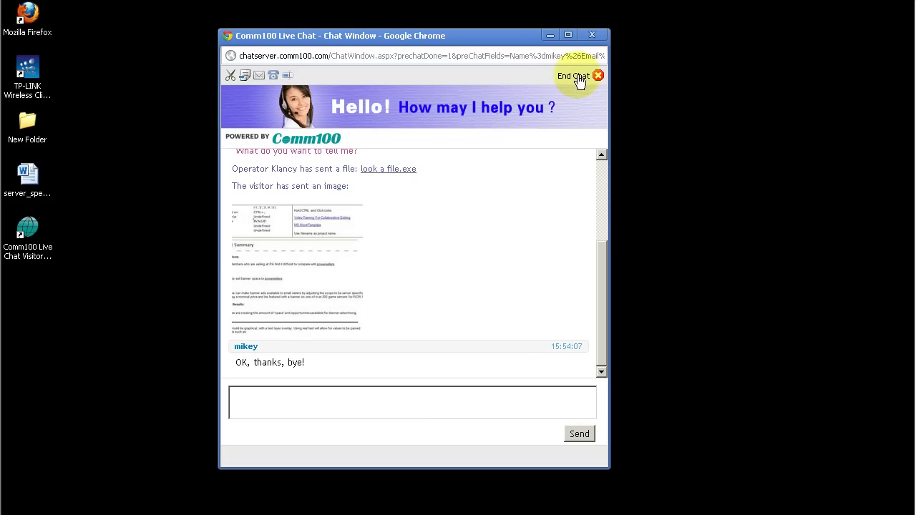
{"action": "left_click", "coordinate": [592, 36]}
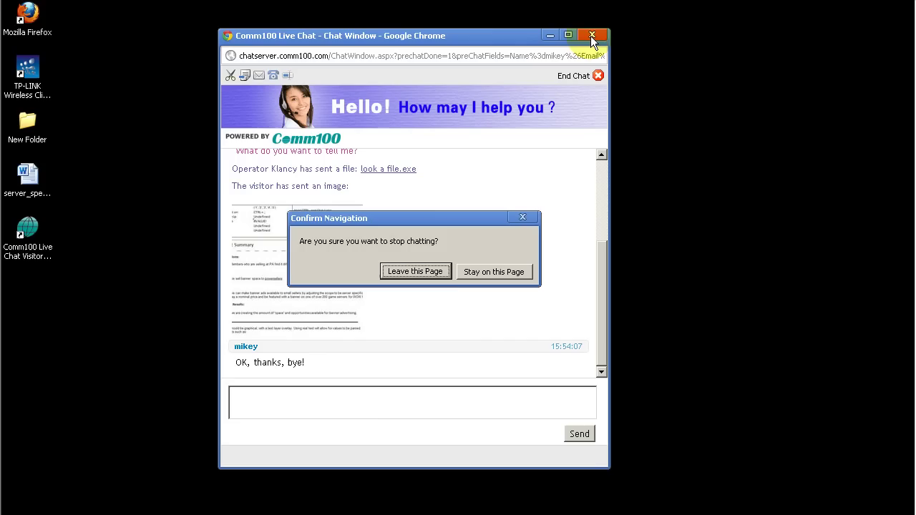
{"action": "left_click", "coordinate": [413, 272]}
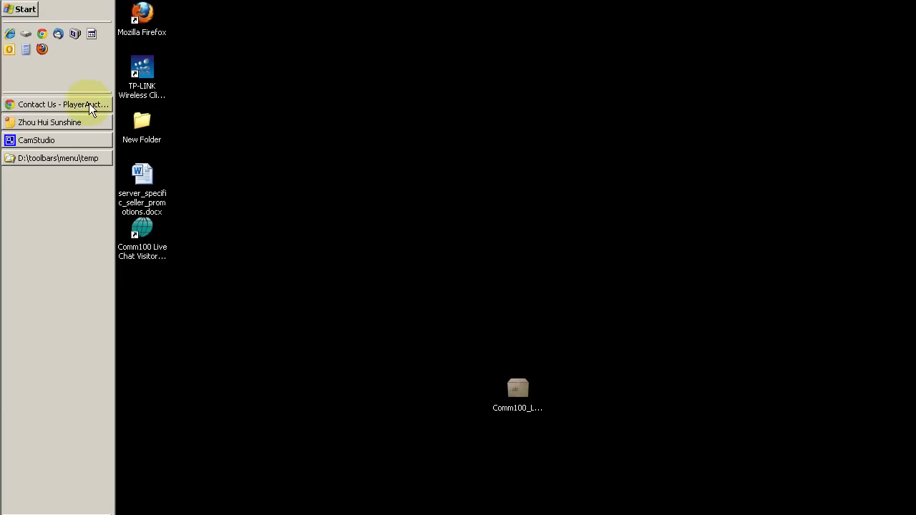
Open a new live chat from the PlayerAuctions Contact Us page and start it with the prefilled name and email.
{"action": "left_click", "coordinate": [89, 106]}
{"action": "left_click", "coordinate": [483, 416]}
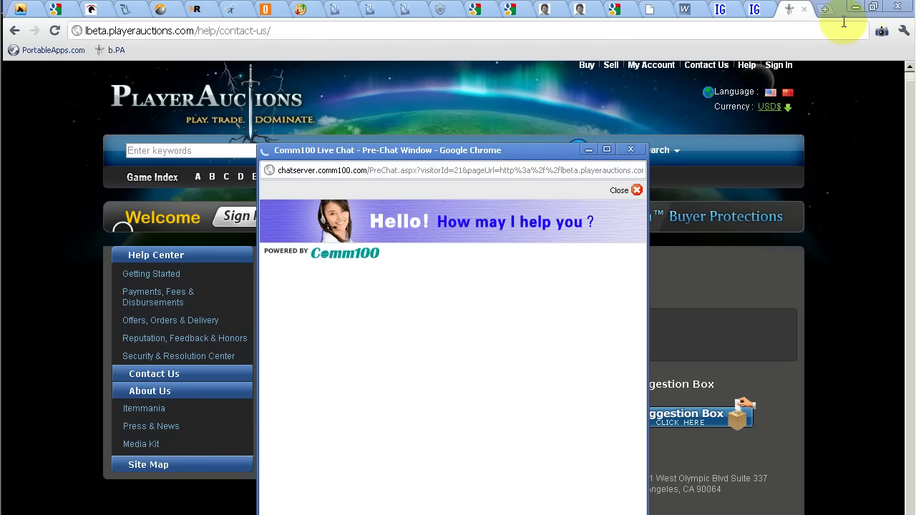
{"action": "left_click", "coordinate": [856, 10]}
{"action": "left_click_drag", "start_coordinate": [536, 158], "coordinate": [476, 94]}
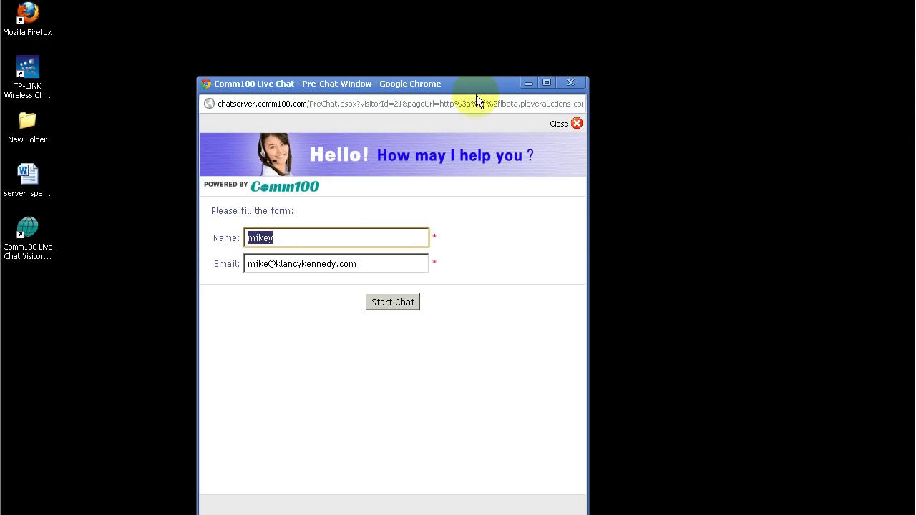
{"action": "left_click", "coordinate": [392, 304]}
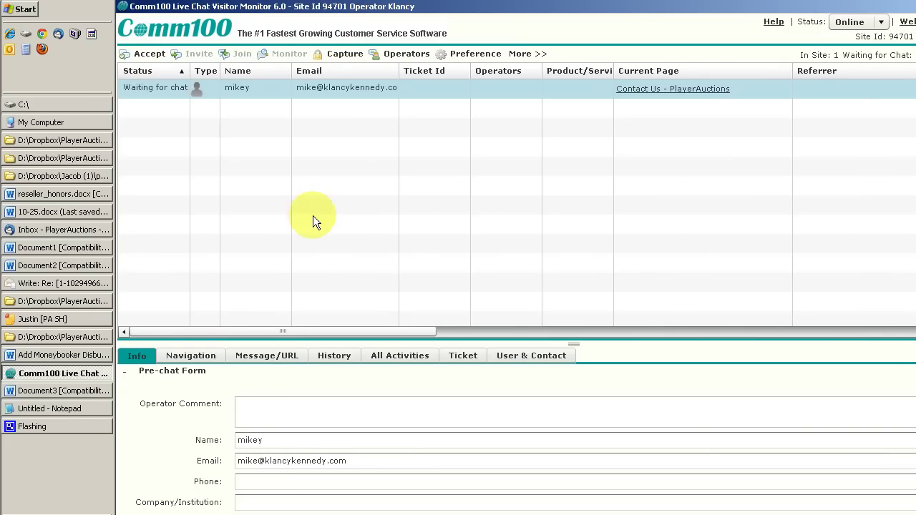
Accept the waiting visitor's chat in the Visitor Monitor, and send "hello" and "hello what" from the visitor's chat window.
{"action": "left_click", "coordinate": [317, 477]}
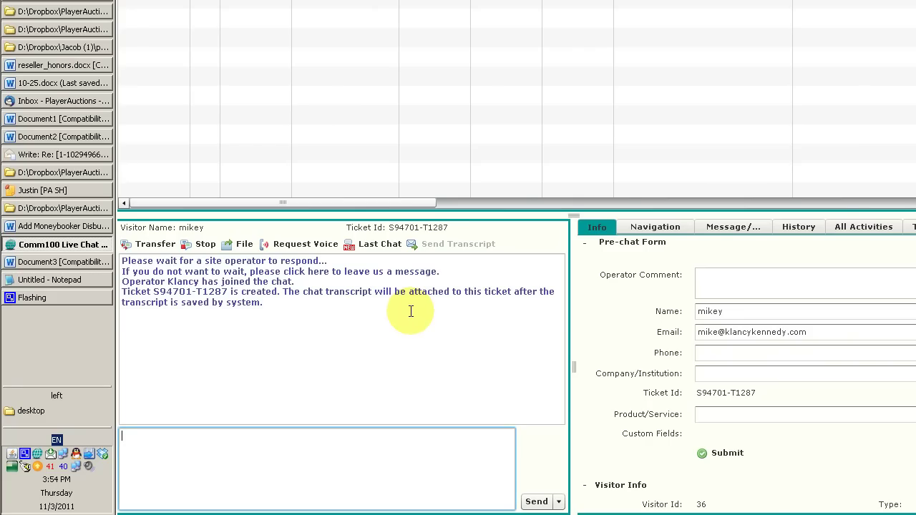
{"action": "key", "text": "alt+Tab"}
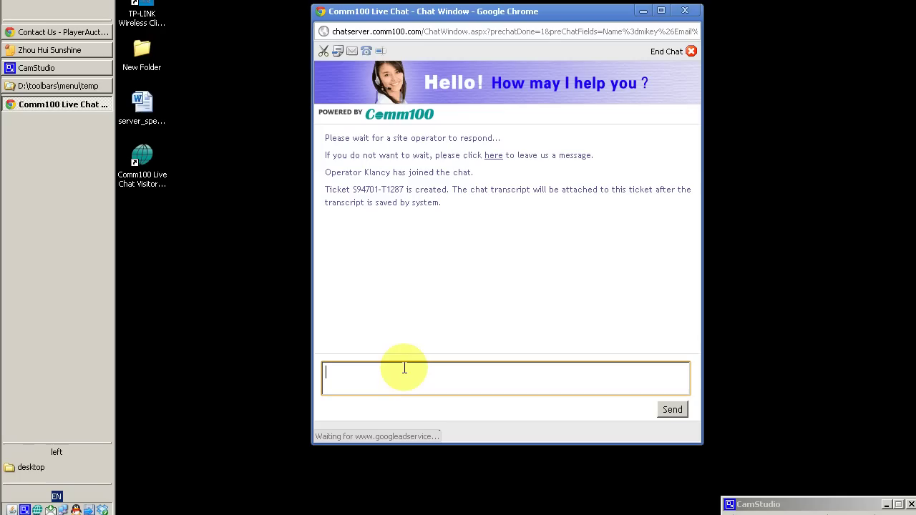
{"action": "type", "text": "hello"}
{"action": "key", "text": "Return"}
{"action": "type", "text": "hello what"}
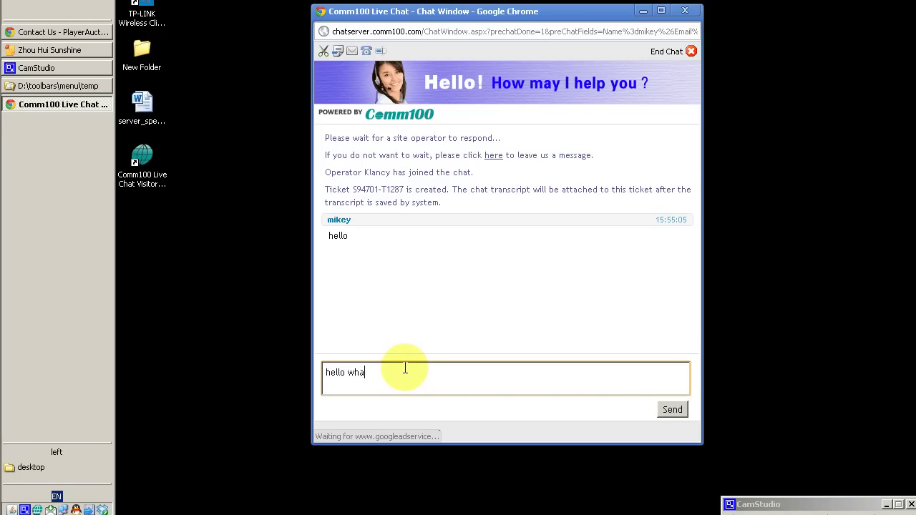
{"action": "key", "text": "Return"}
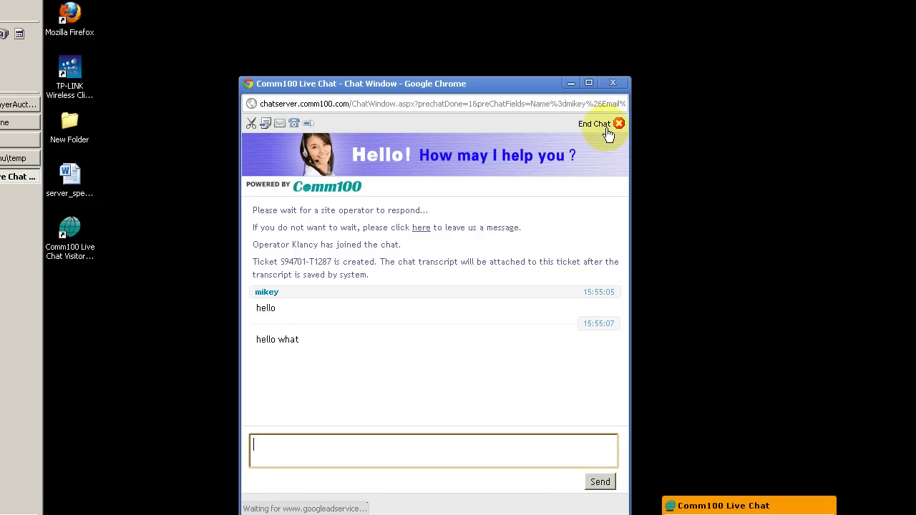
End the chat from the visitor's chat window, confirm stopping, and send the transcript to the visitor's prefilled email address.
{"action": "left_click", "coordinate": [606, 134]}
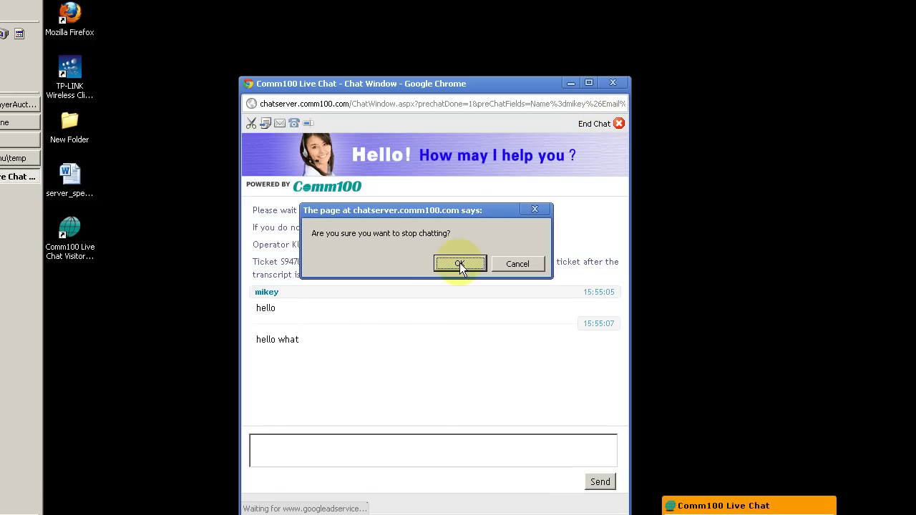
{"action": "left_click", "coordinate": [459, 264]}
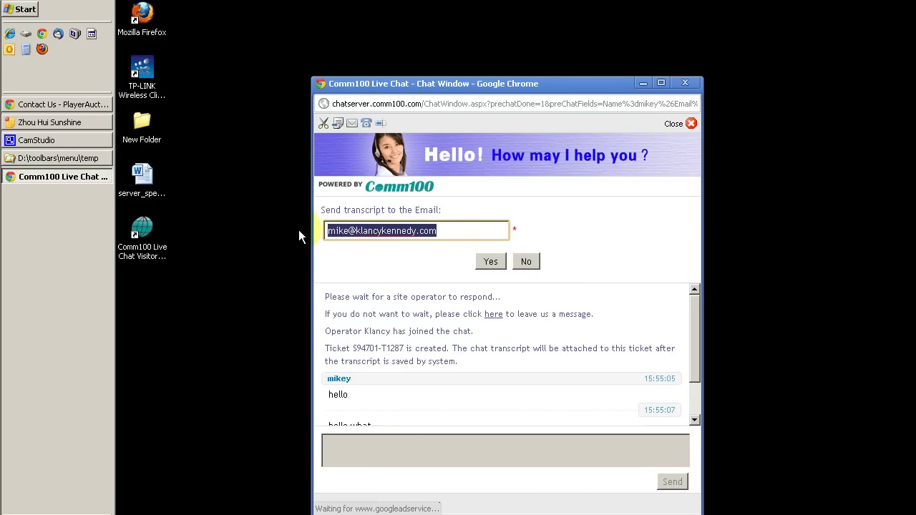
{"action": "left_click", "coordinate": [458, 229]}
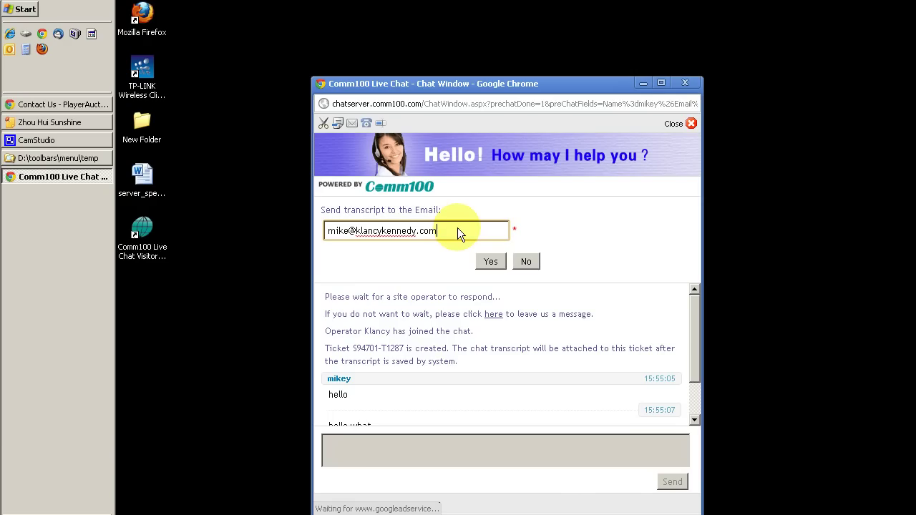
{"action": "left_click", "coordinate": [491, 262]}
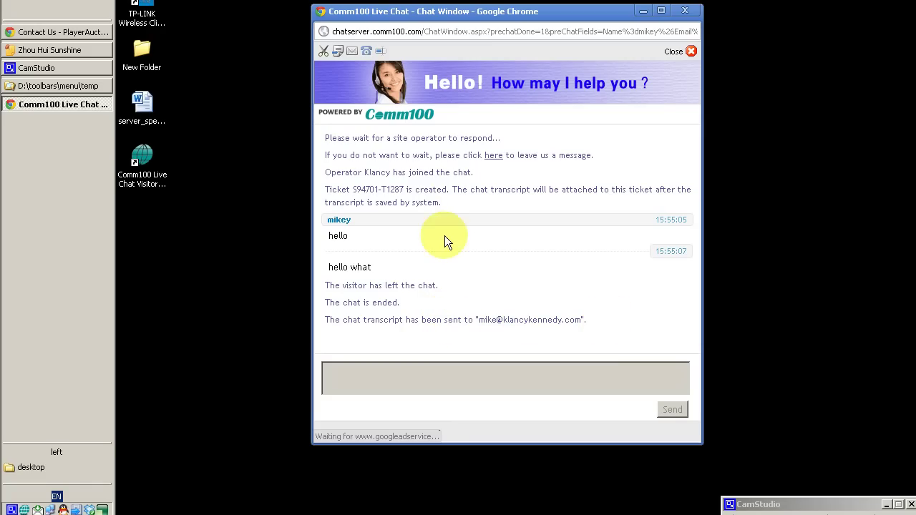
Review the ended chat's system messages, highlighting the ticket number and the line about the emailed transcript.
{"action": "left_click_drag", "start_coordinate": [353, 190], "coordinate": [410, 191]}
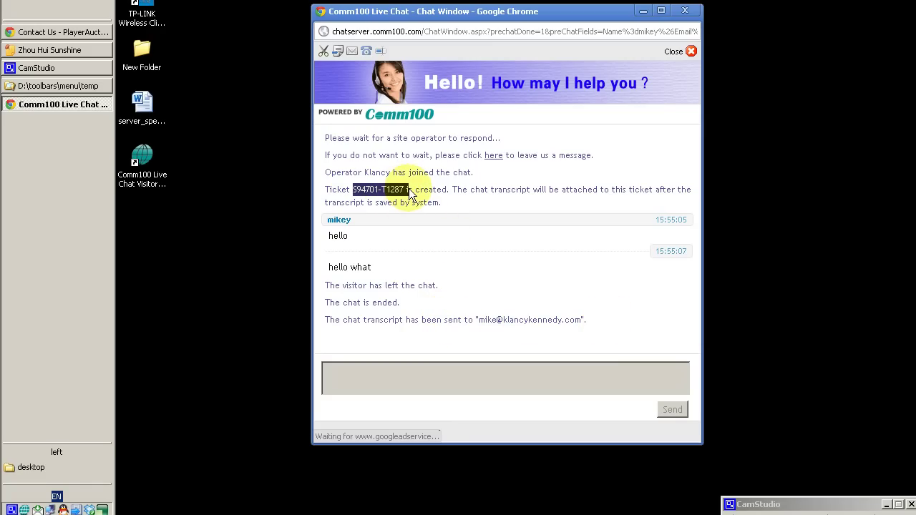
{"action": "left_click", "coordinate": [601, 326]}
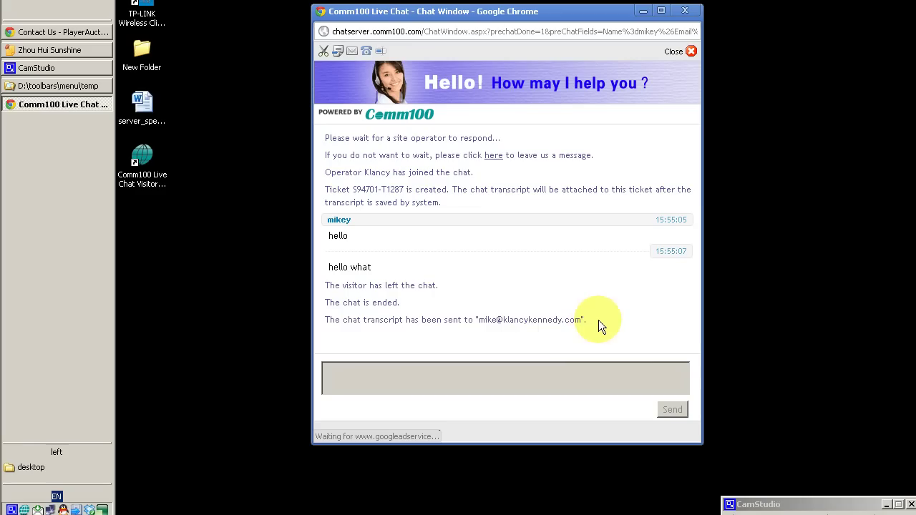
{"action": "left_click_drag", "start_coordinate": [602, 326], "coordinate": [511, 303]}
{"action": "left_click", "coordinate": [607, 321]}
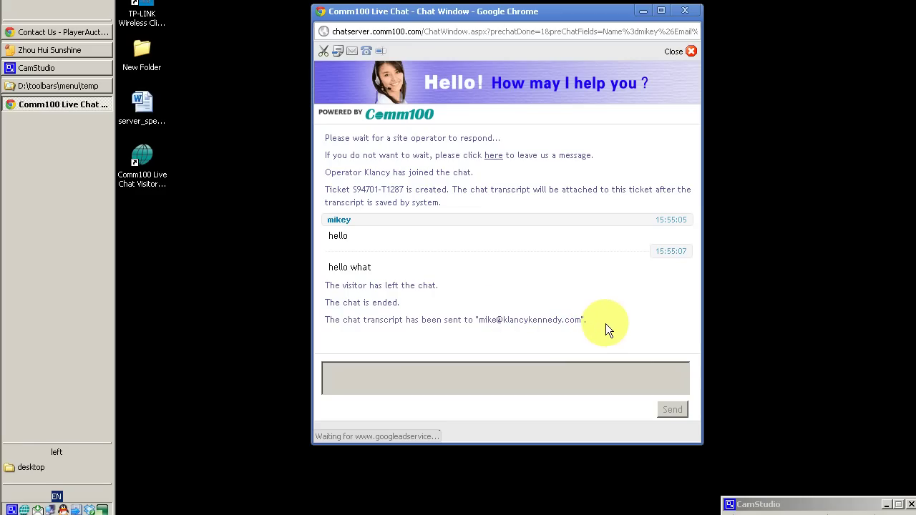